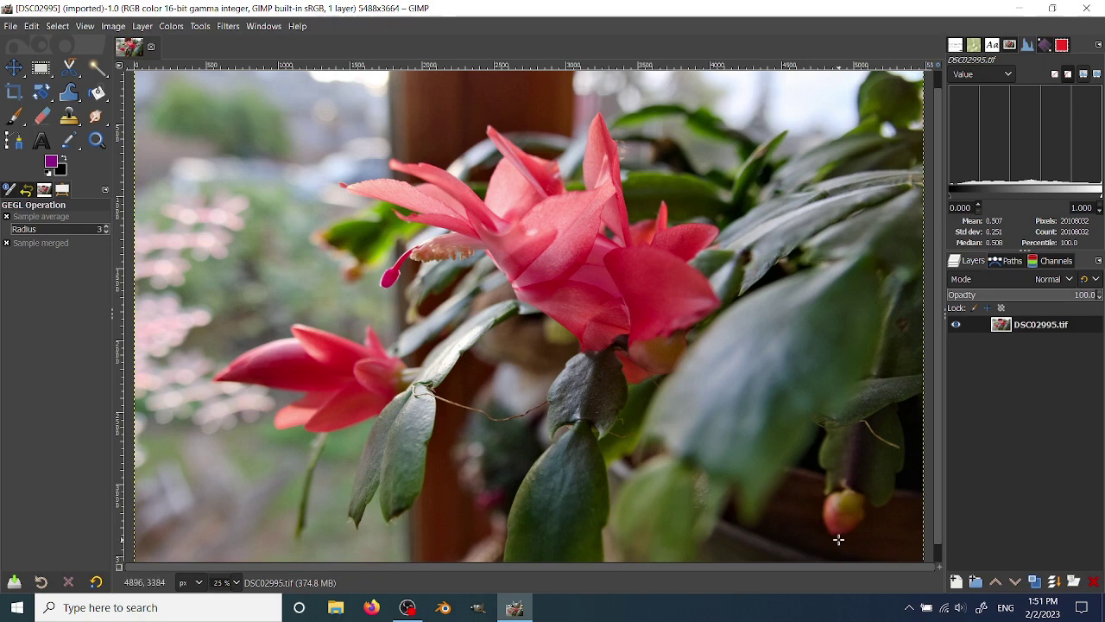
Fit the flower photo to the window and preview a Vignette at radius 1.200, softness 0.800
key("shift+ctrl+j")
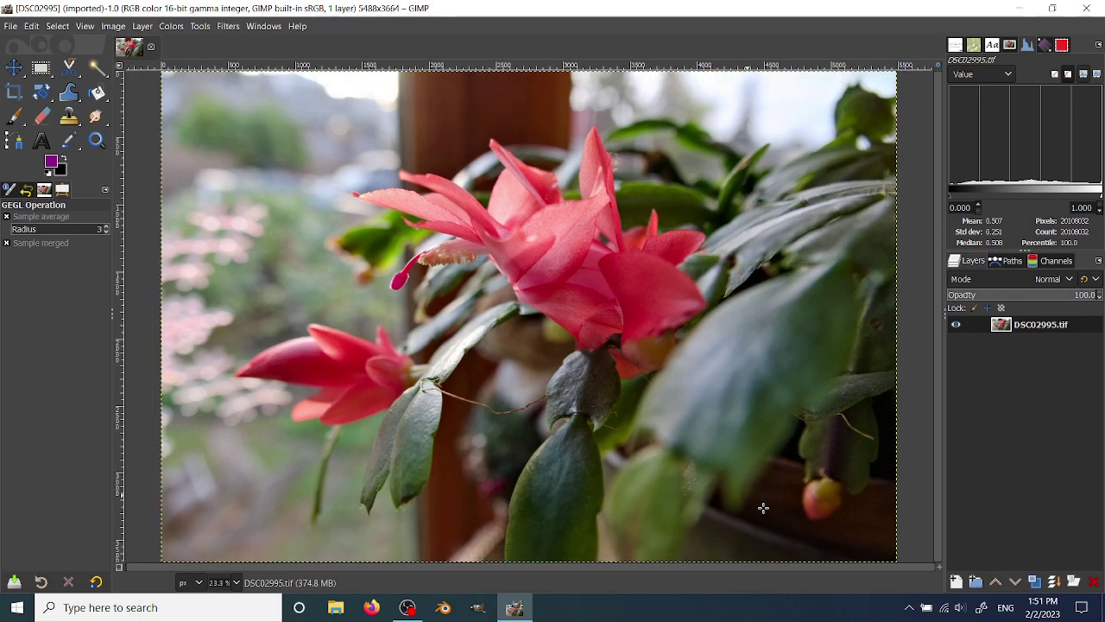
left_click(230, 27)
mouse_move(292, 158)
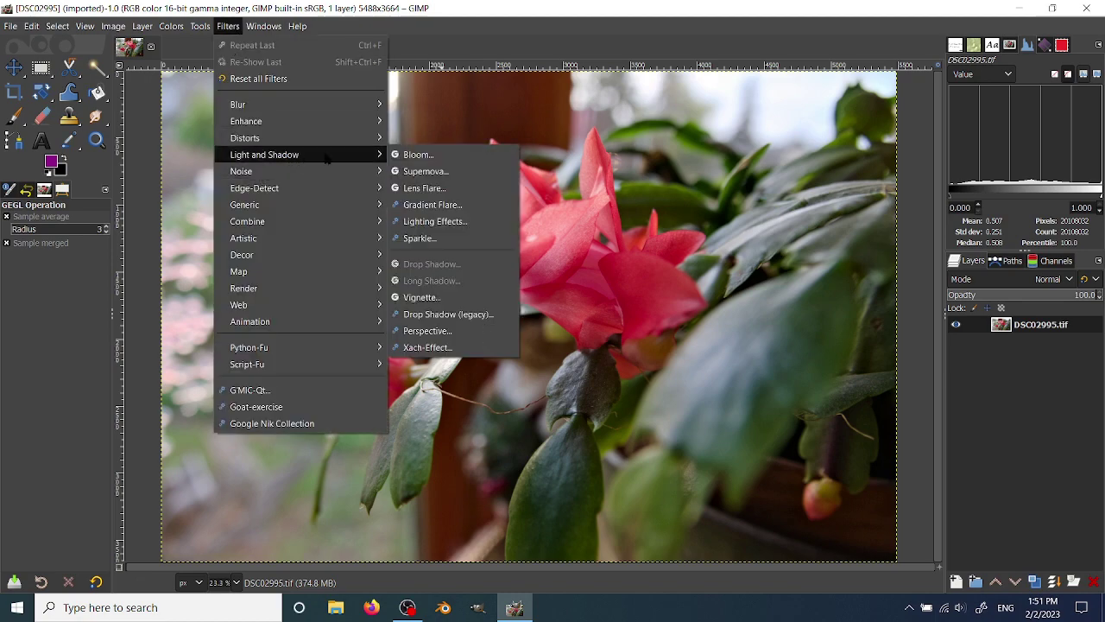
left_click(443, 297)
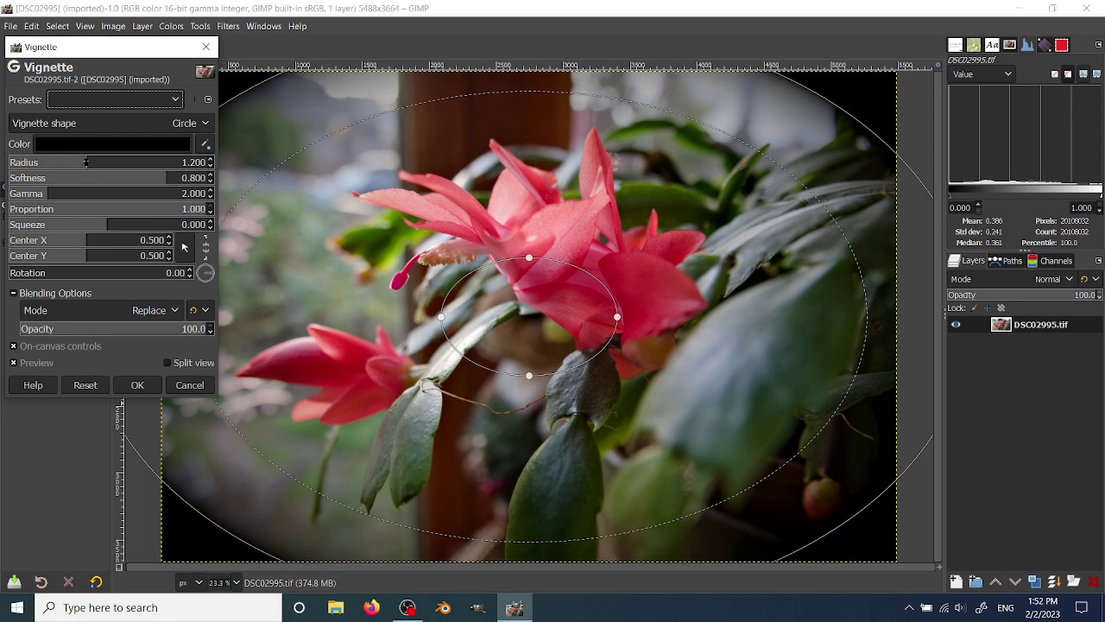
Set vignette radius to 1.212, centre it on the upper flower (0.495, 0.353), softness 0.603
left_click_drag(87, 162, 89, 162)
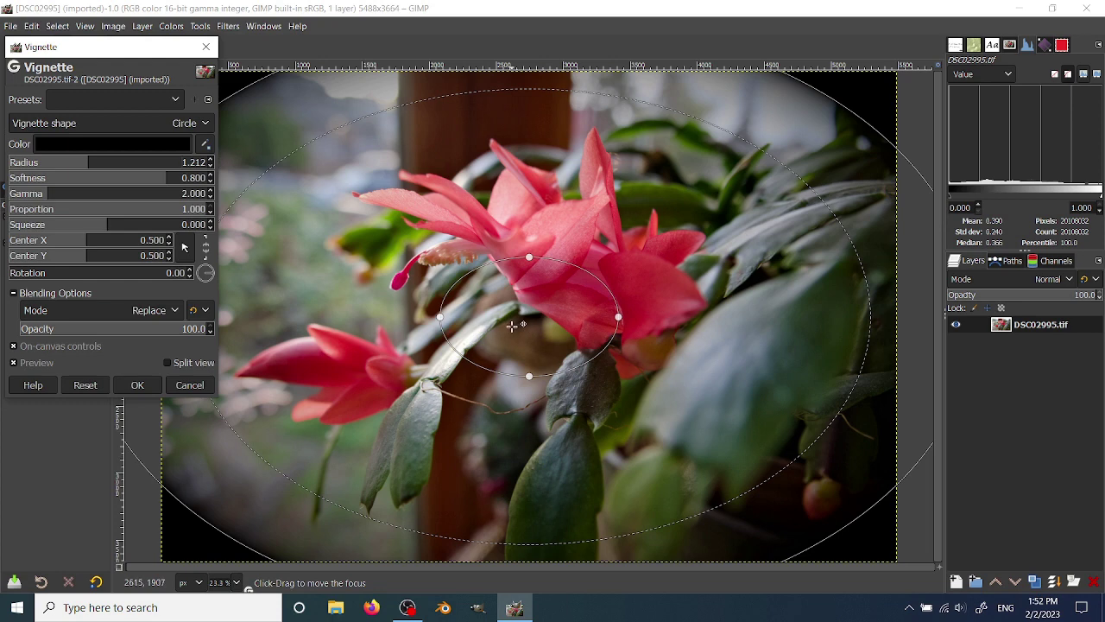
left_click_drag(512, 326, 482, 258)
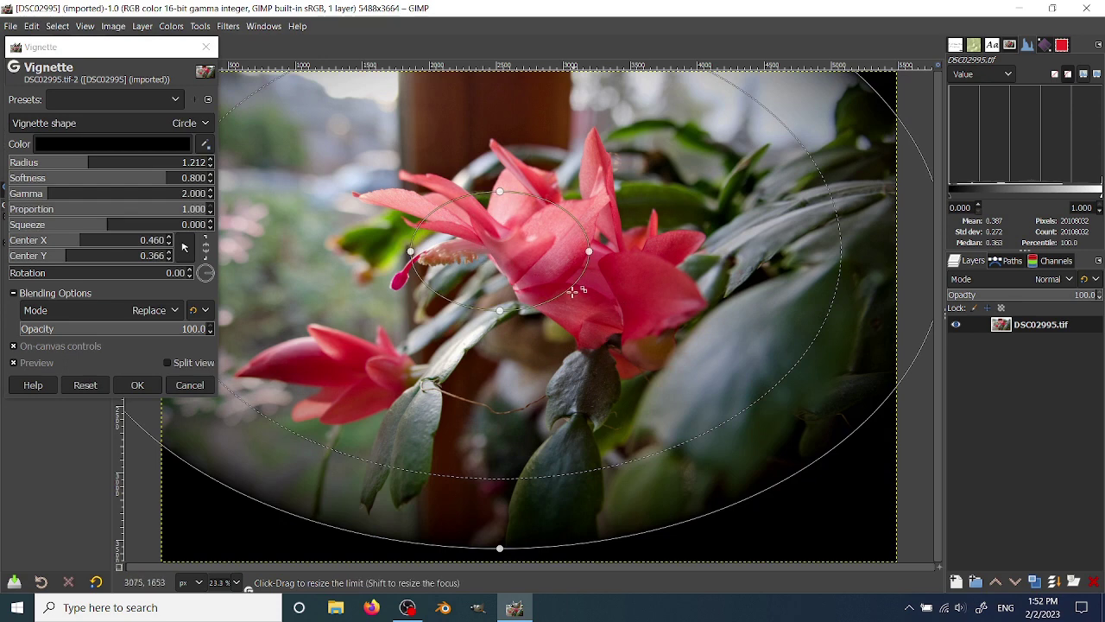
left_click_drag(574, 291, 656, 301)
left_click_drag(550, 262, 557, 256)
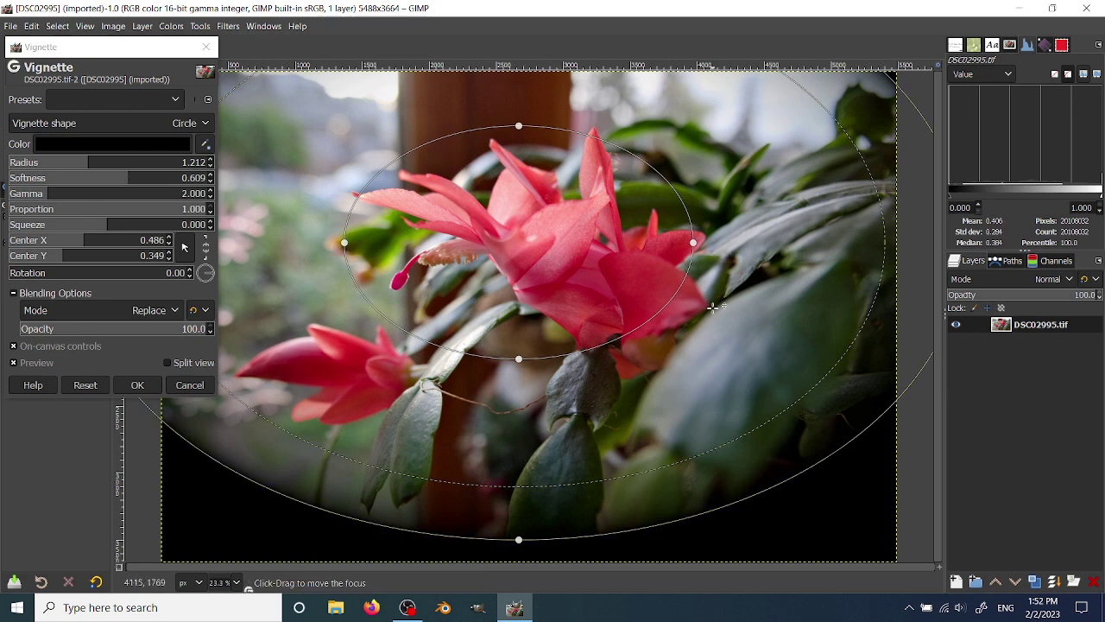
left_click_drag(648, 320, 665, 304)
left_click_drag(594, 283, 600, 286)
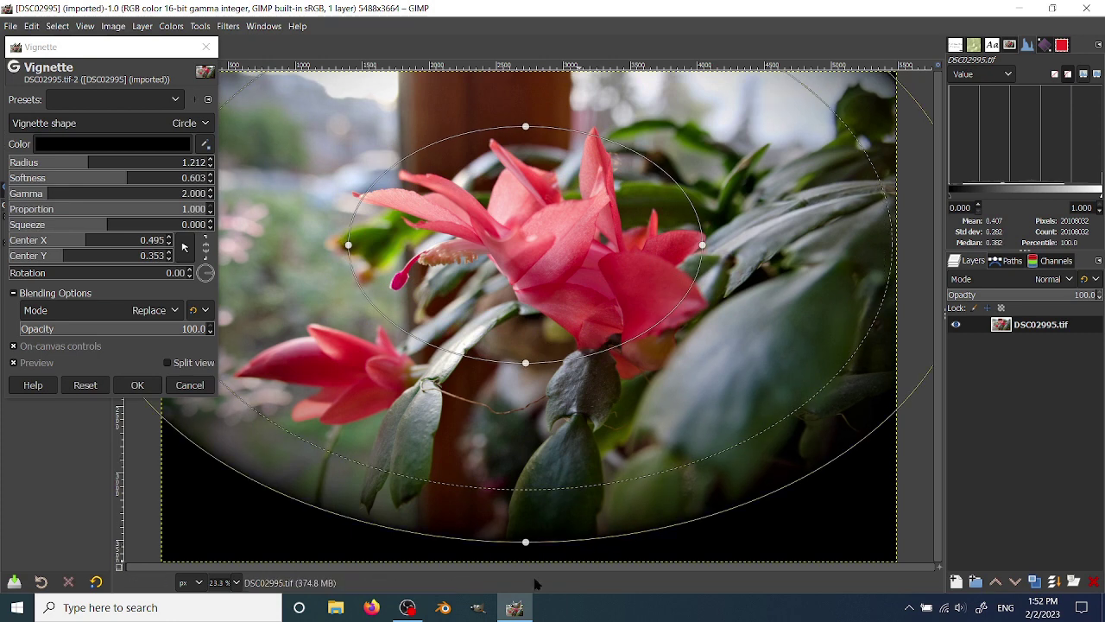
At 18.2% zoom, widen the outer vignette ellipse to radius 1.535 and softness 0.686
left_click(236, 582)
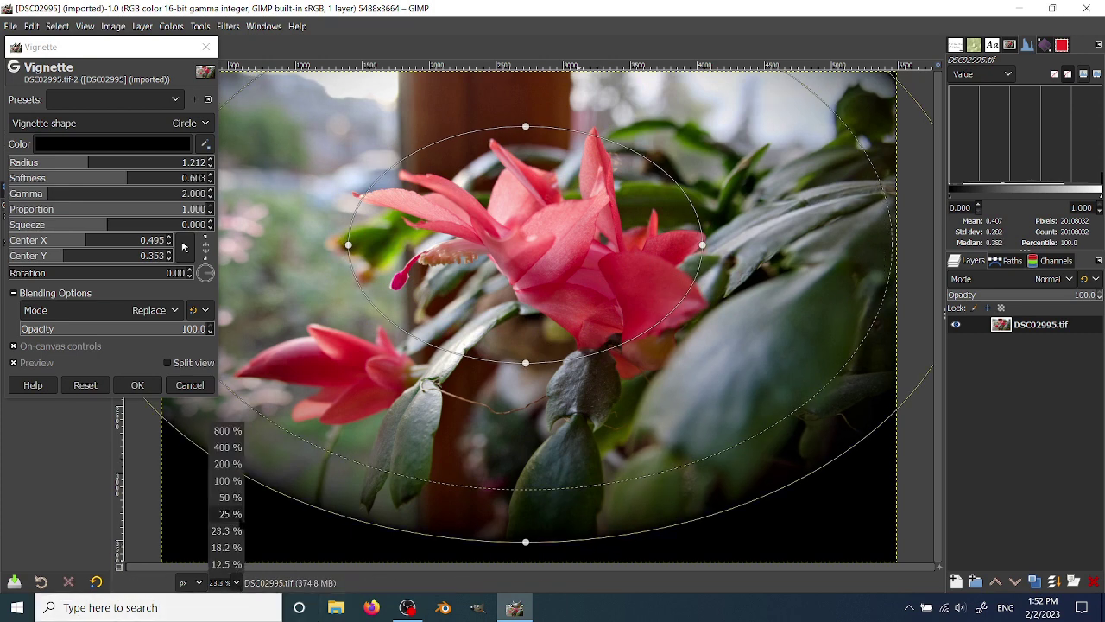
left_click(226, 547)
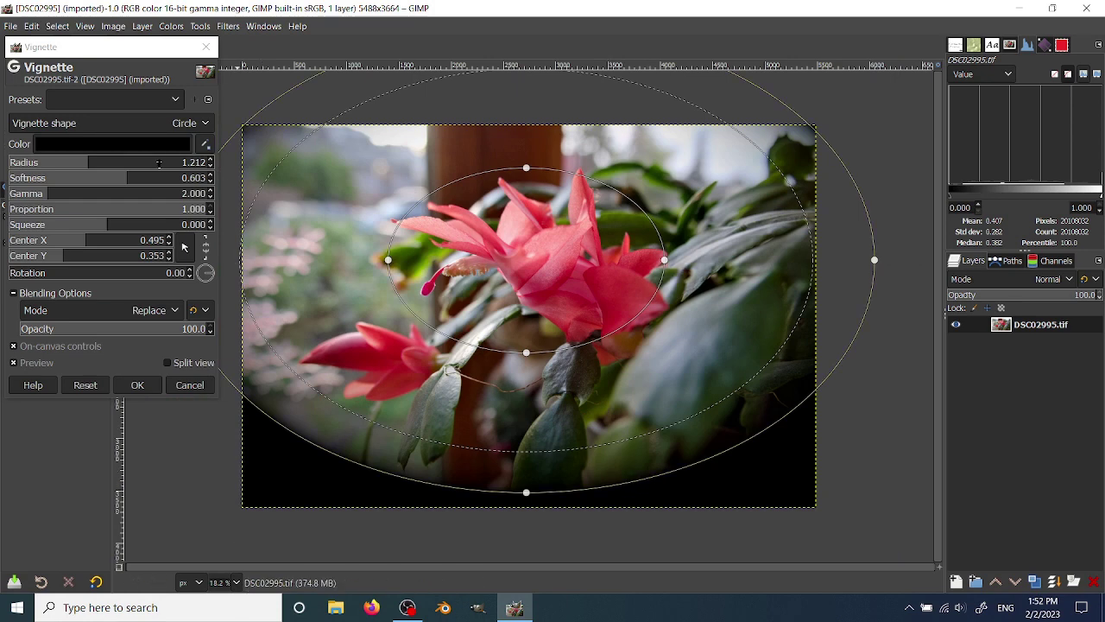
left_click_drag(679, 467, 715, 496)
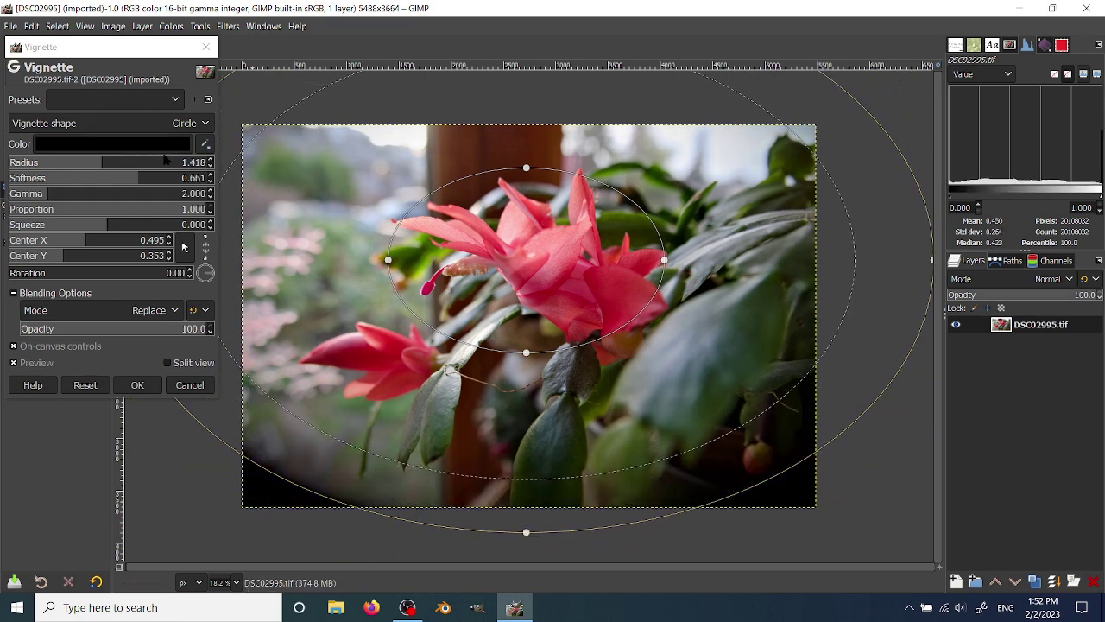
mouse_move(767, 481)
left_mouse_down()
mouse_move(796, 517)
mouse_move(772, 469)
mouse_move(755, 474)
mouse_move(734, 437)
mouse_move(806, 501)
mouse_move(769, 463)
mouse_move(799, 493)
mouse_move(781, 490)
left_mouse_up()
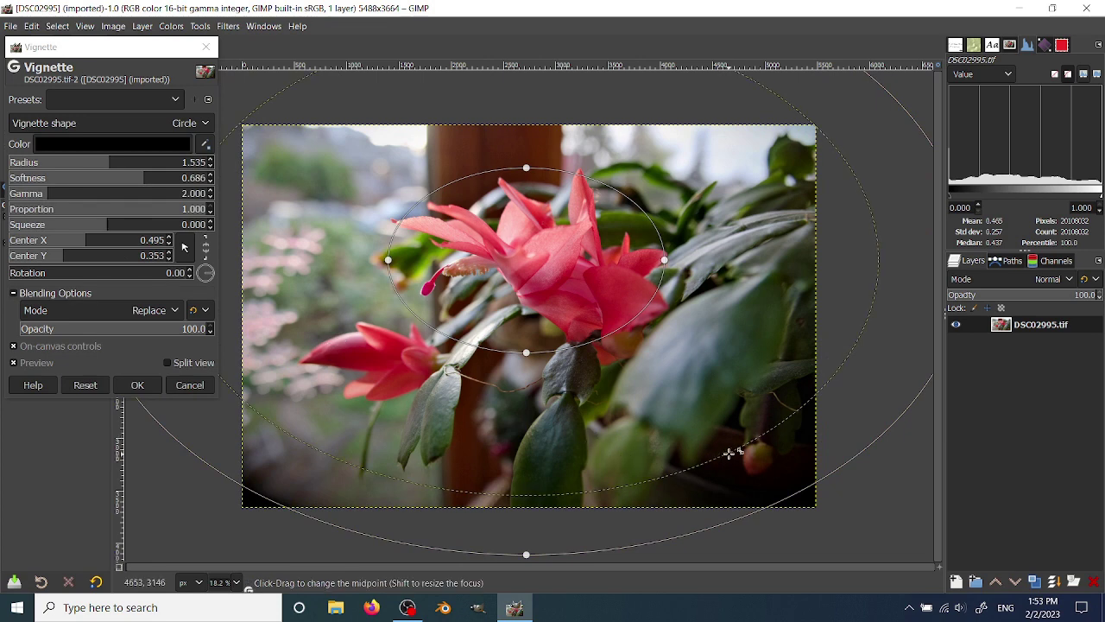
Adjust the vignette midpoint to gamma 0.668 and set proportion to 0.570
left_click_drag(730, 452, 616, 377)
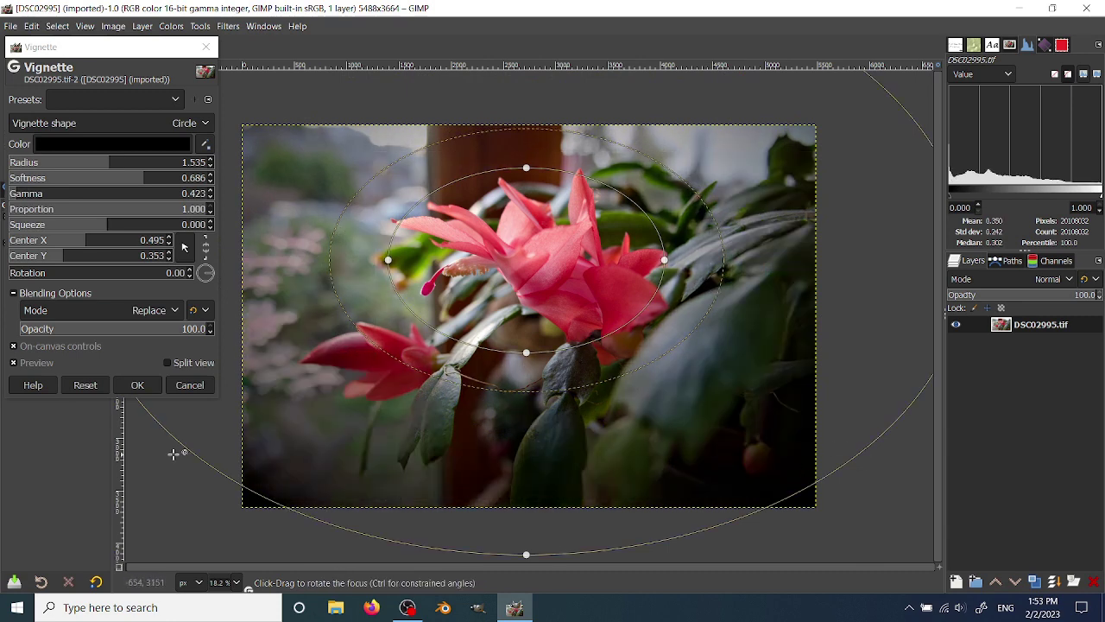
left_click_drag(349, 322, 327, 353)
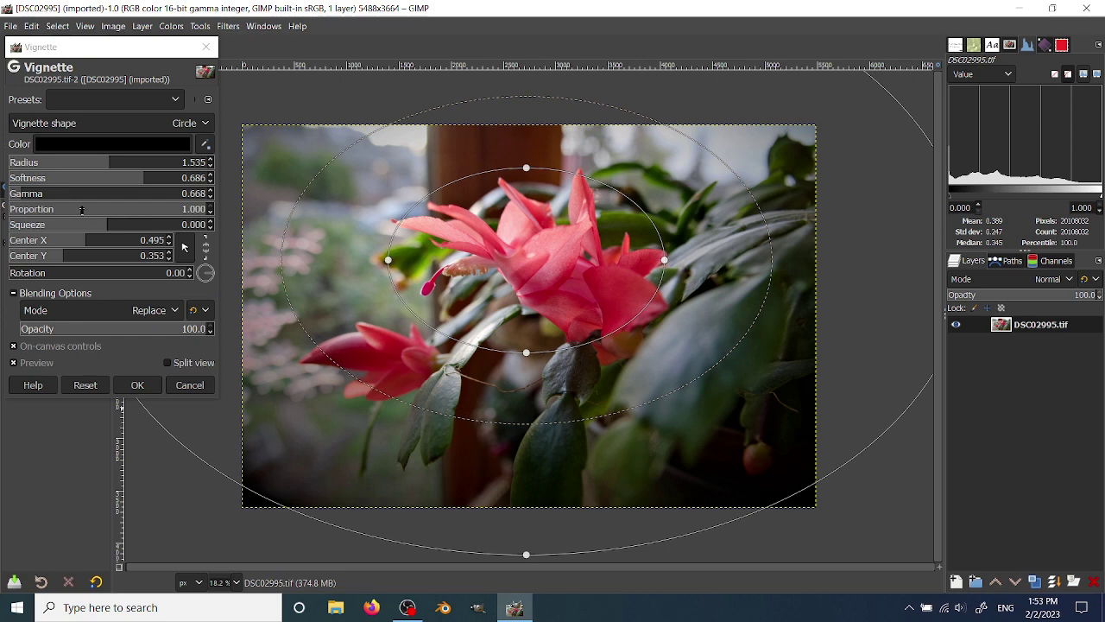
left_click_drag(82, 209, 121, 221)
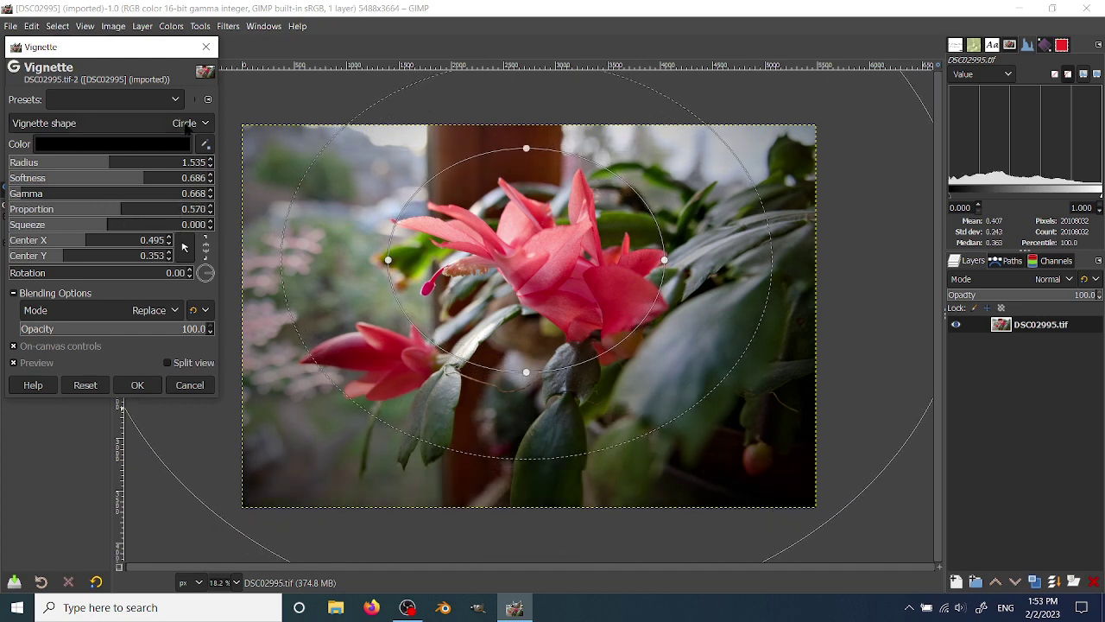
left_click(186, 128)
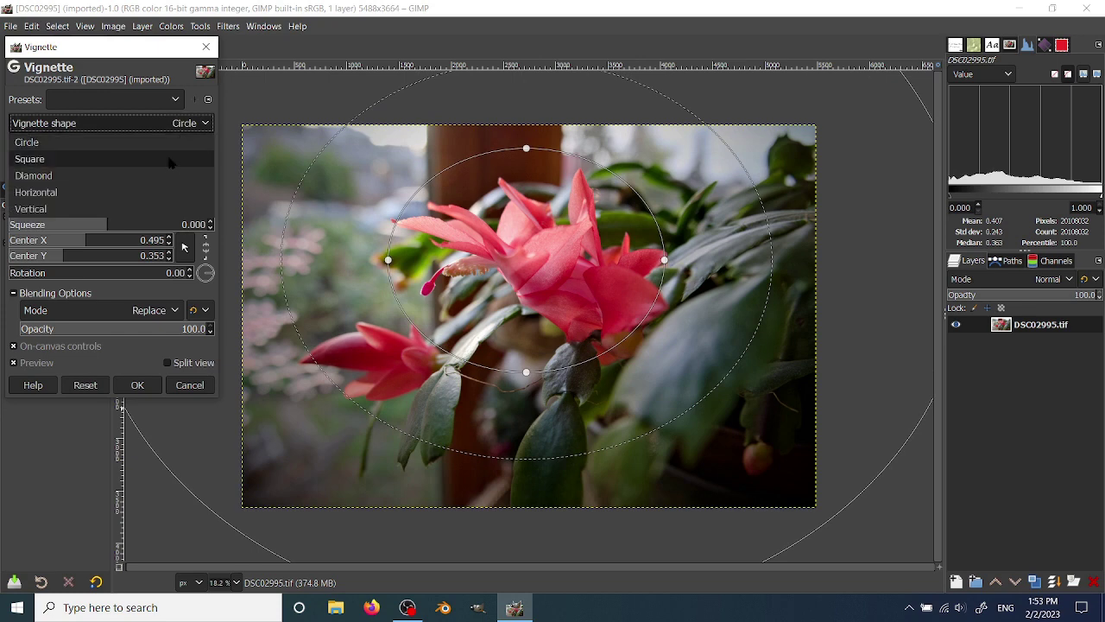
left_click(170, 163)
left_click(186, 124)
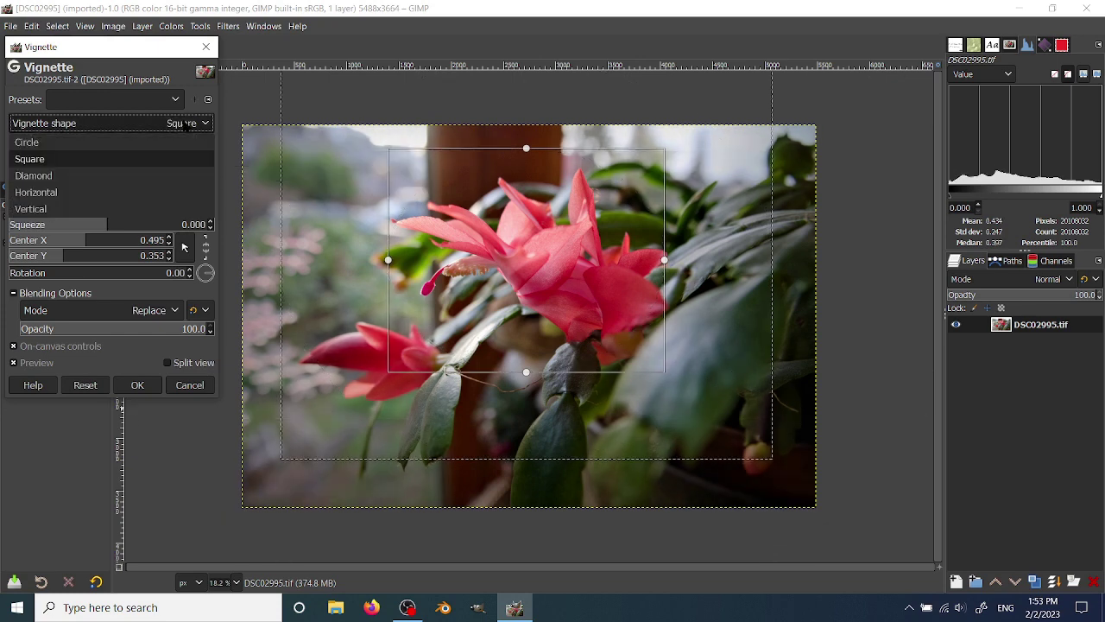
left_click(181, 175)
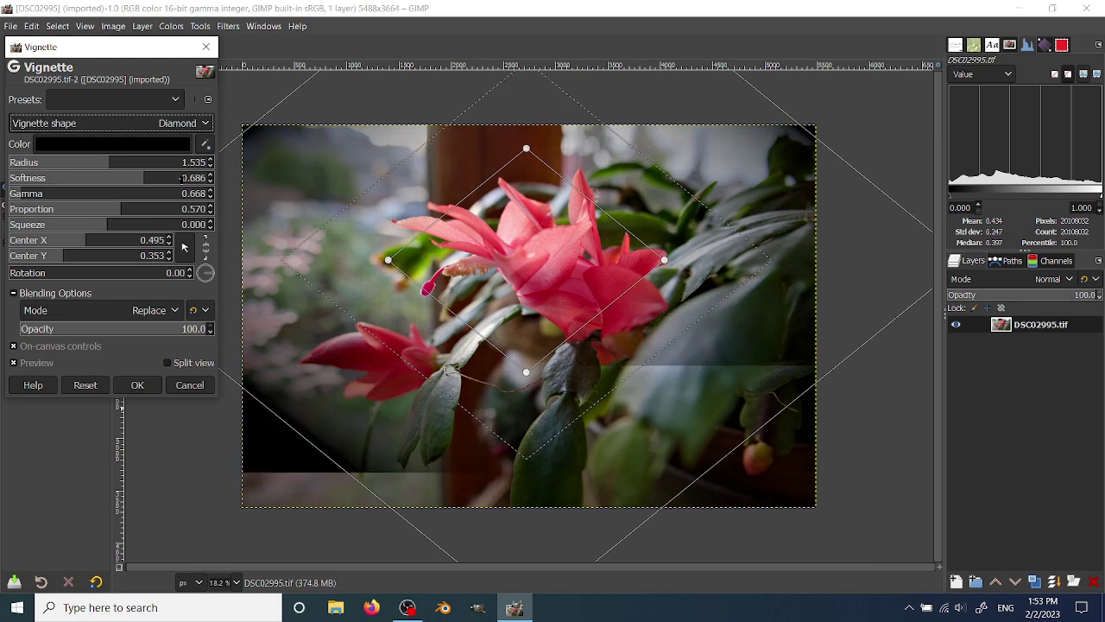
left_click(187, 126)
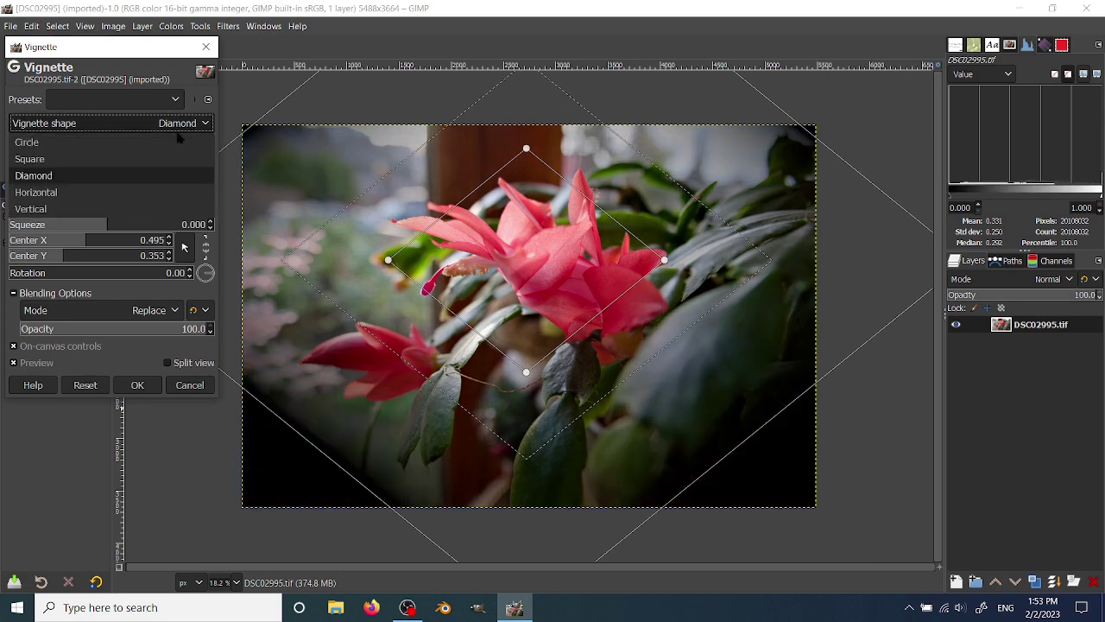
left_click(170, 194)
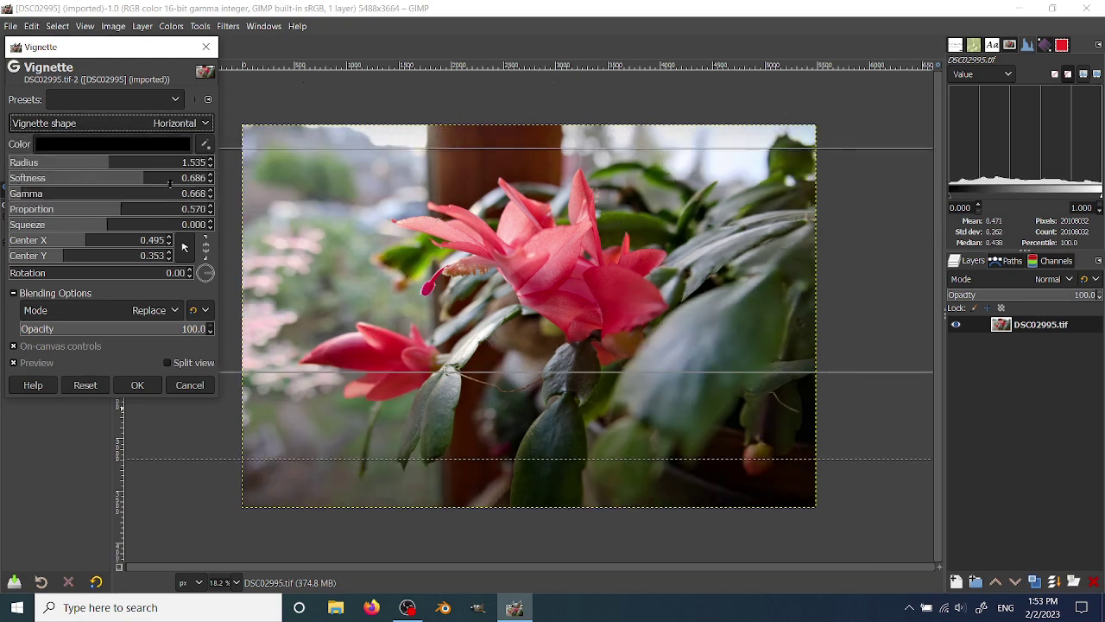
left_click(184, 126)
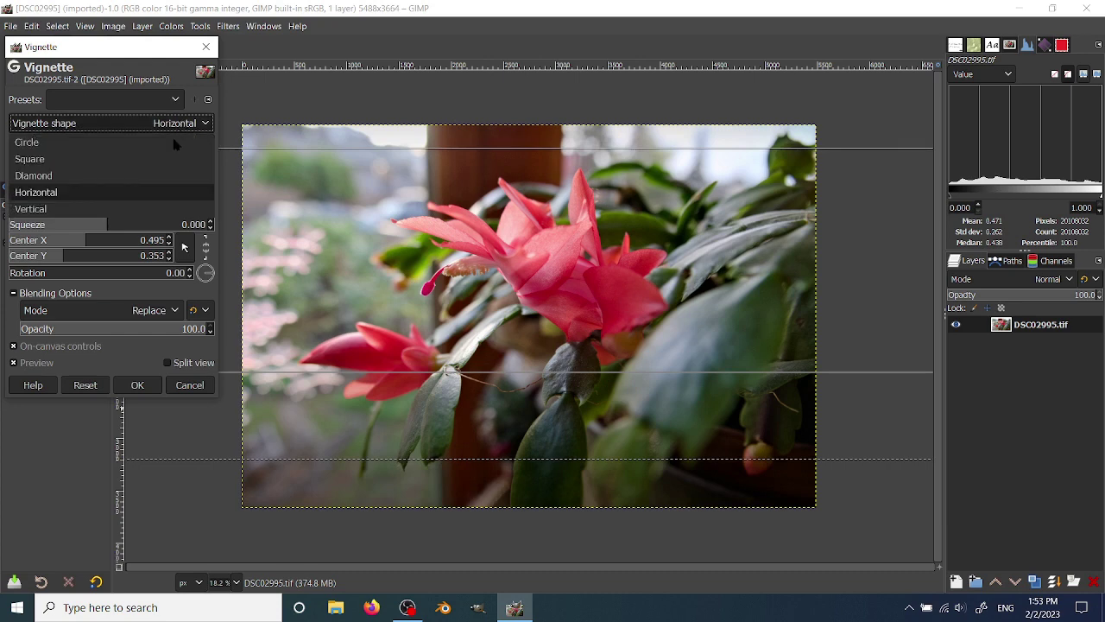
left_click(185, 212)
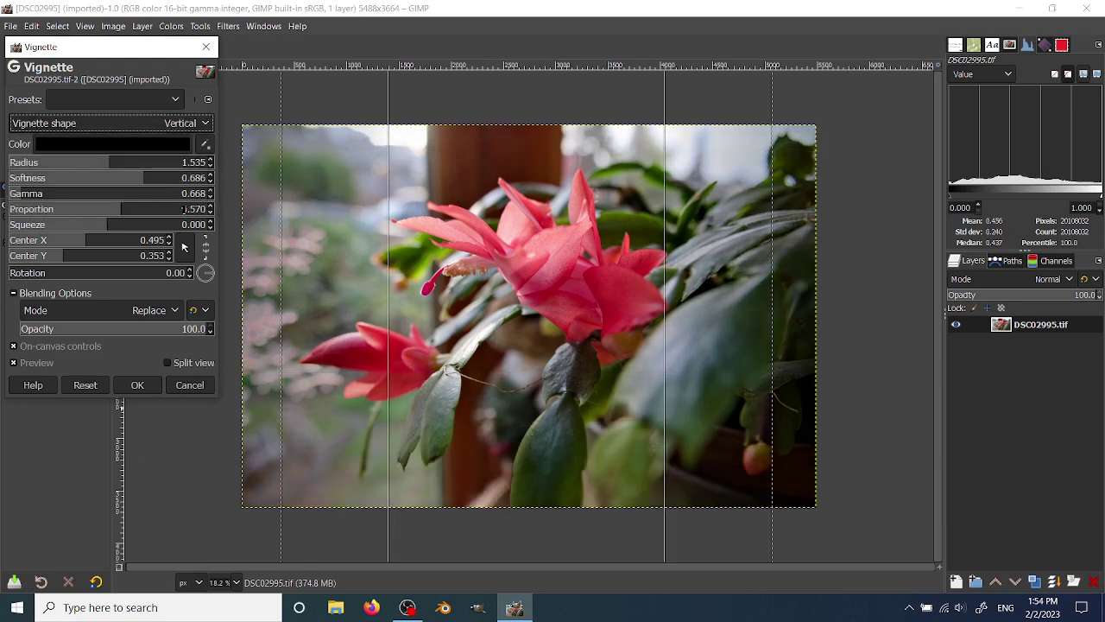
left_click(178, 126)
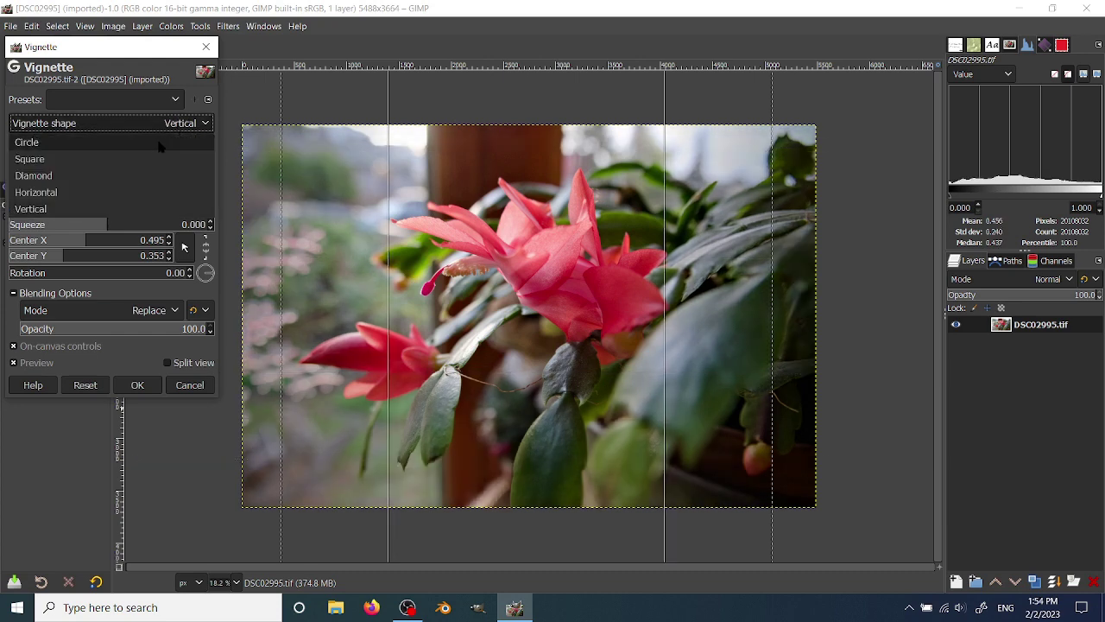
left_click(164, 142)
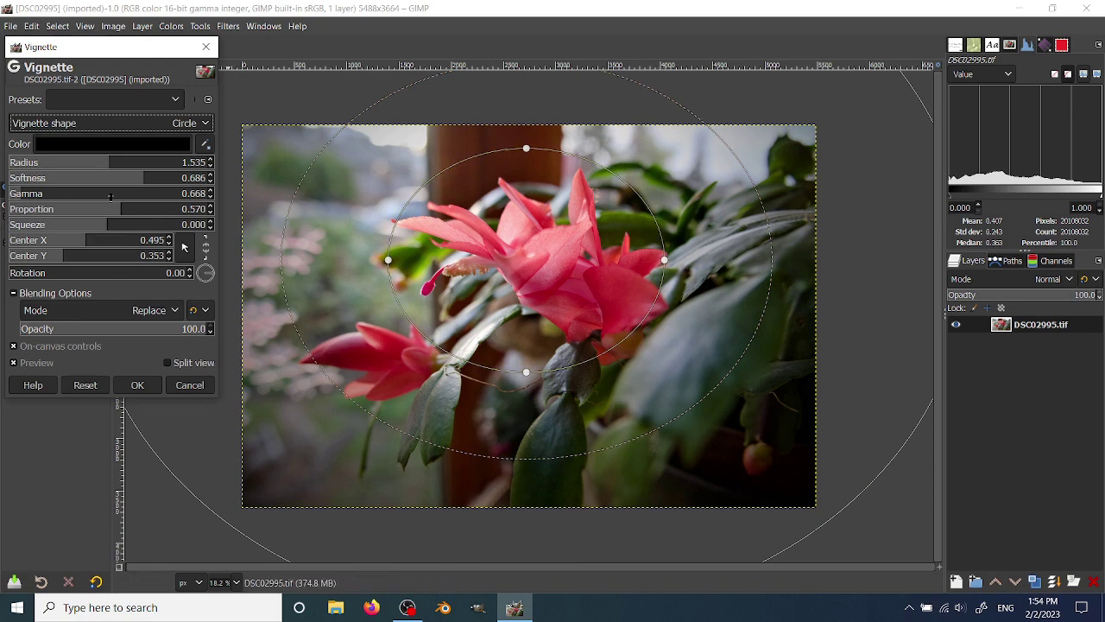
Squeeze the vignette to 0.169, rotate it 20.23°, and recentre it at 0.500, 0.352
mouse_move(106, 225)
left_mouse_down()
mouse_move(86, 224)
mouse_move(124, 229)
left_mouse_up()
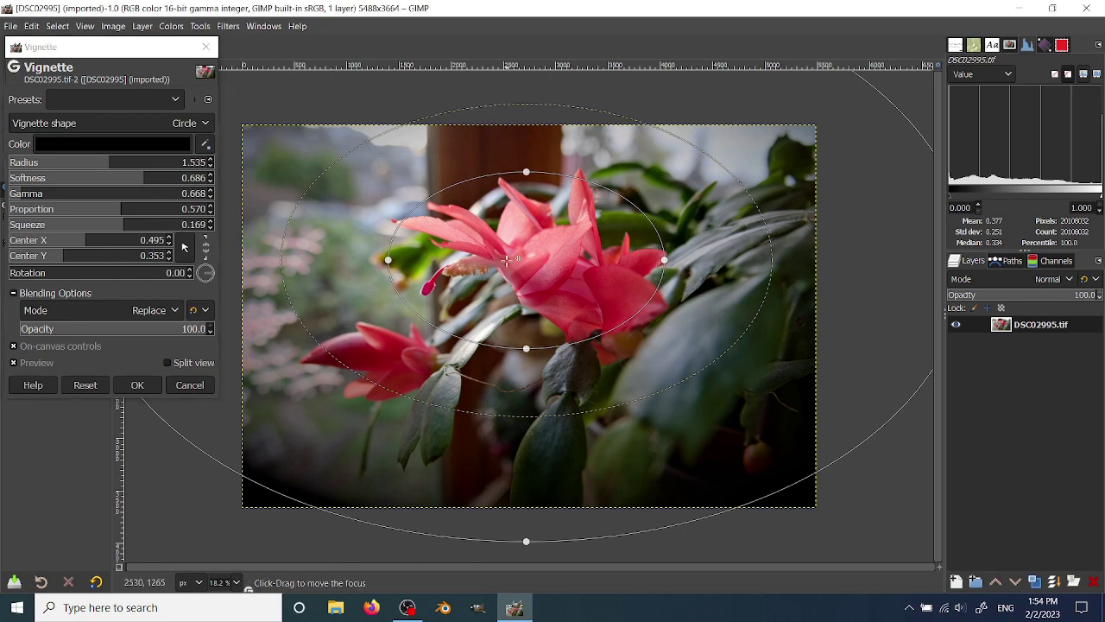
mouse_move(505, 257)
left_mouse_down()
mouse_move(533, 312)
mouse_move(499, 262)
mouse_move(512, 250)
mouse_move(502, 251)
left_mouse_up()
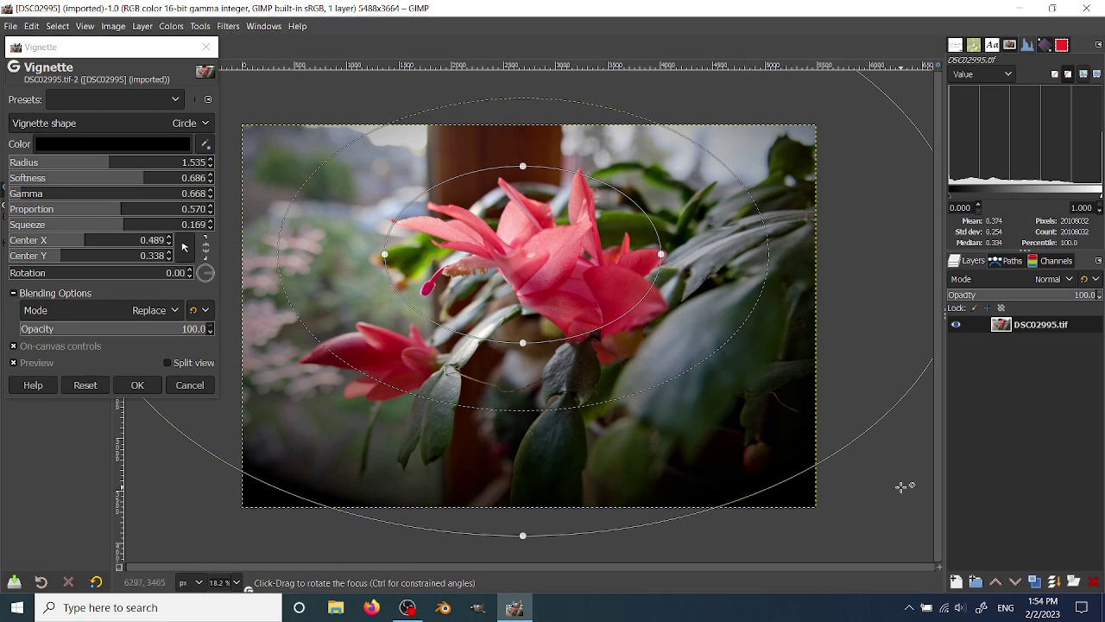
left_click_drag(901, 488, 777, 581)
left_click_drag(513, 272, 519, 278)
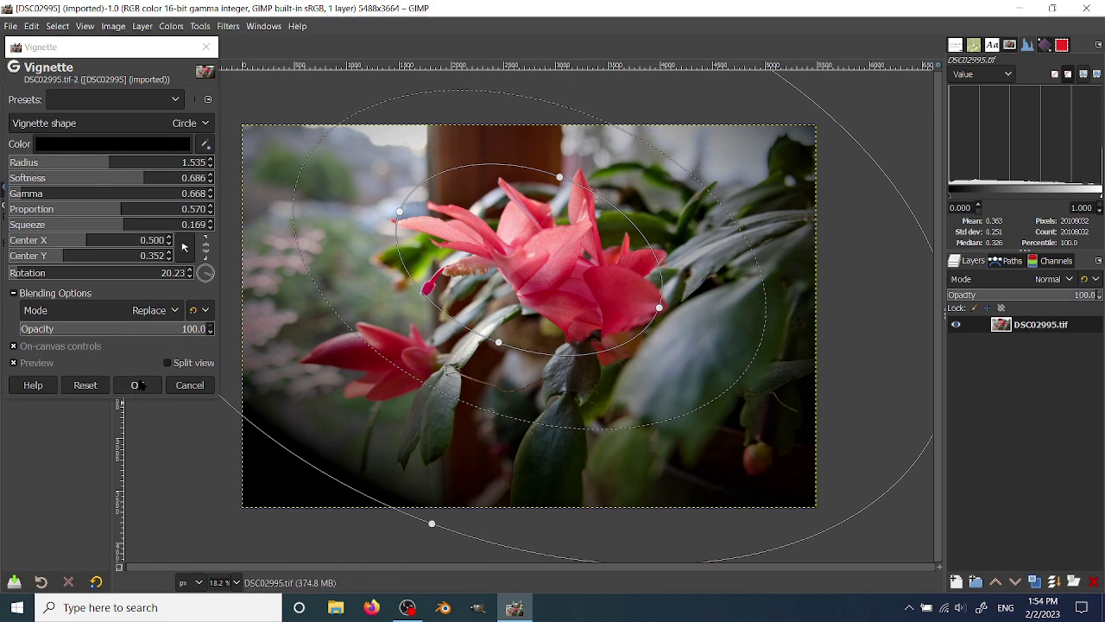
Make the vignette colour pure black (000000) and close the colour chooser
left_click(93, 151)
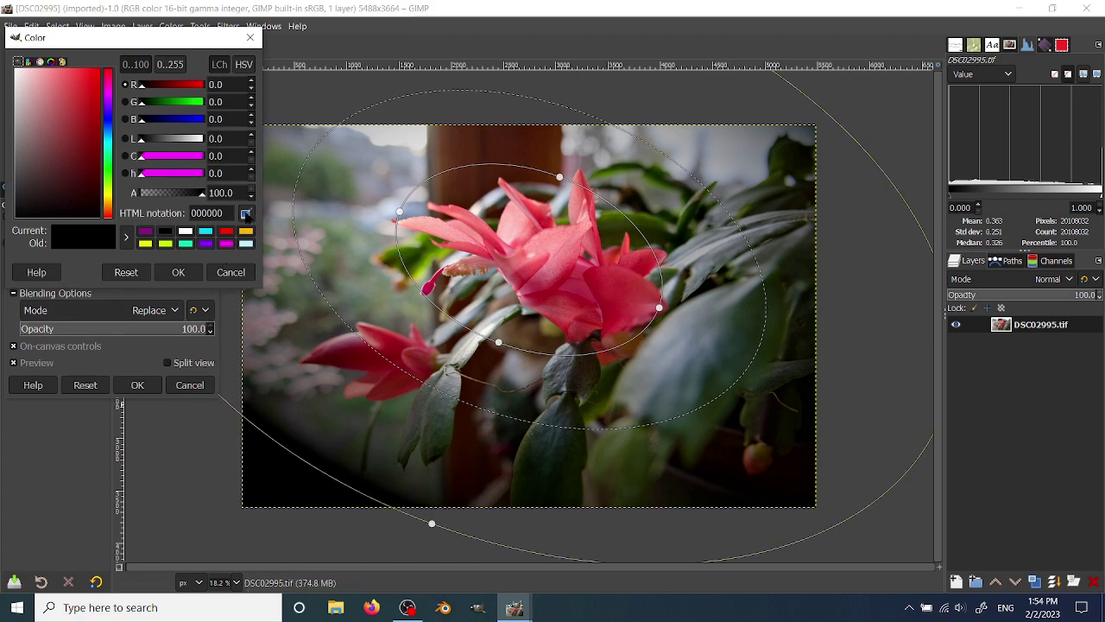
left_click(246, 214)
left_click(246, 214)
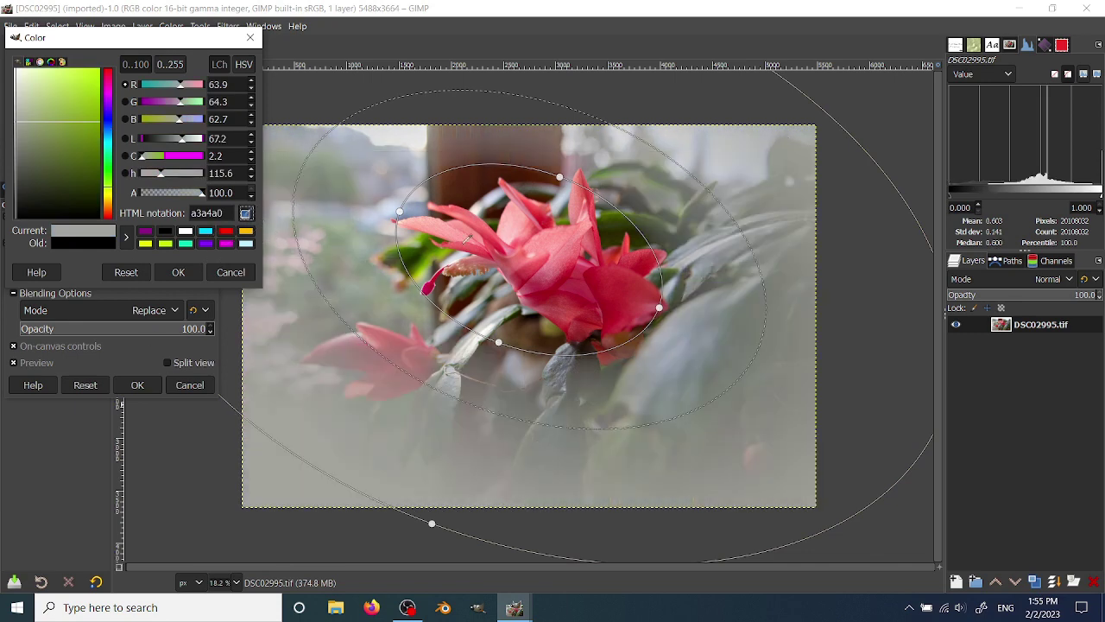
left_click(100, 187)
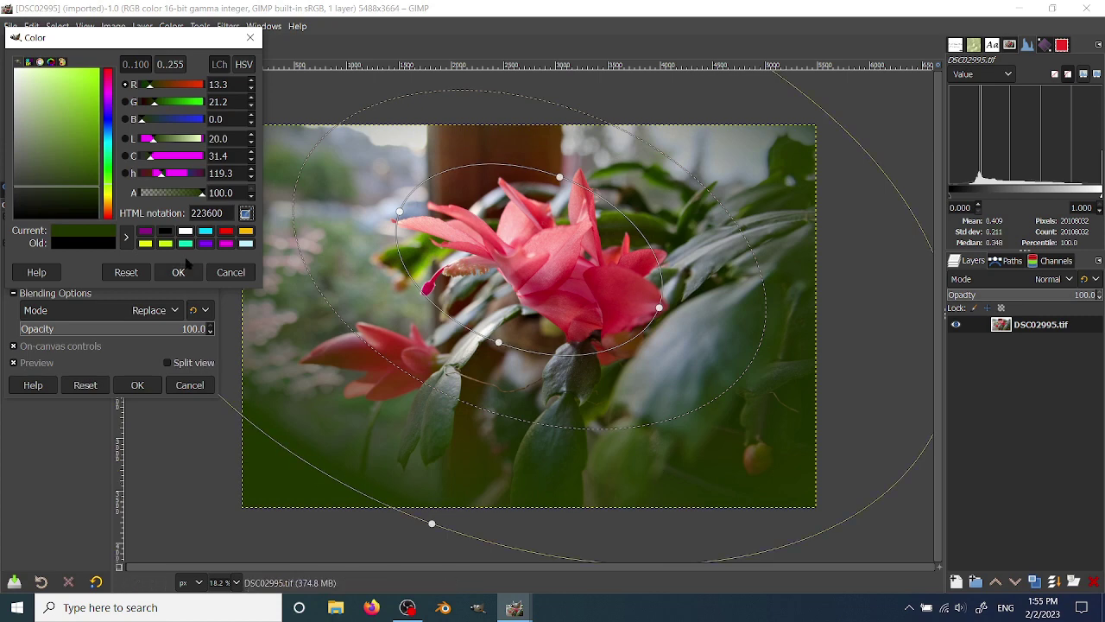
left_click(165, 231)
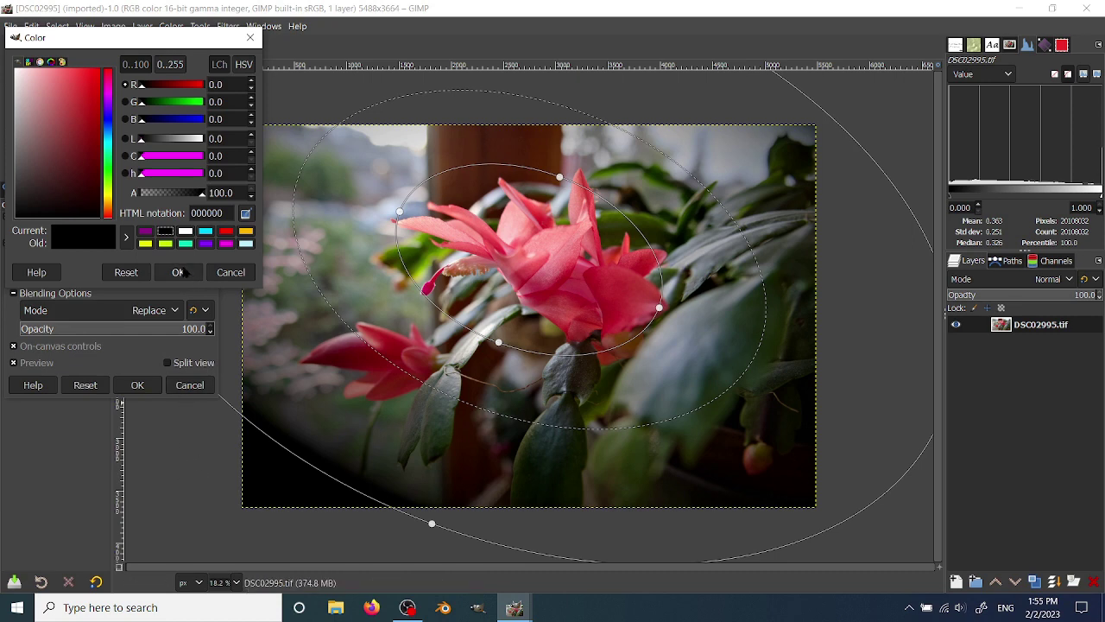
left_click(230, 273)
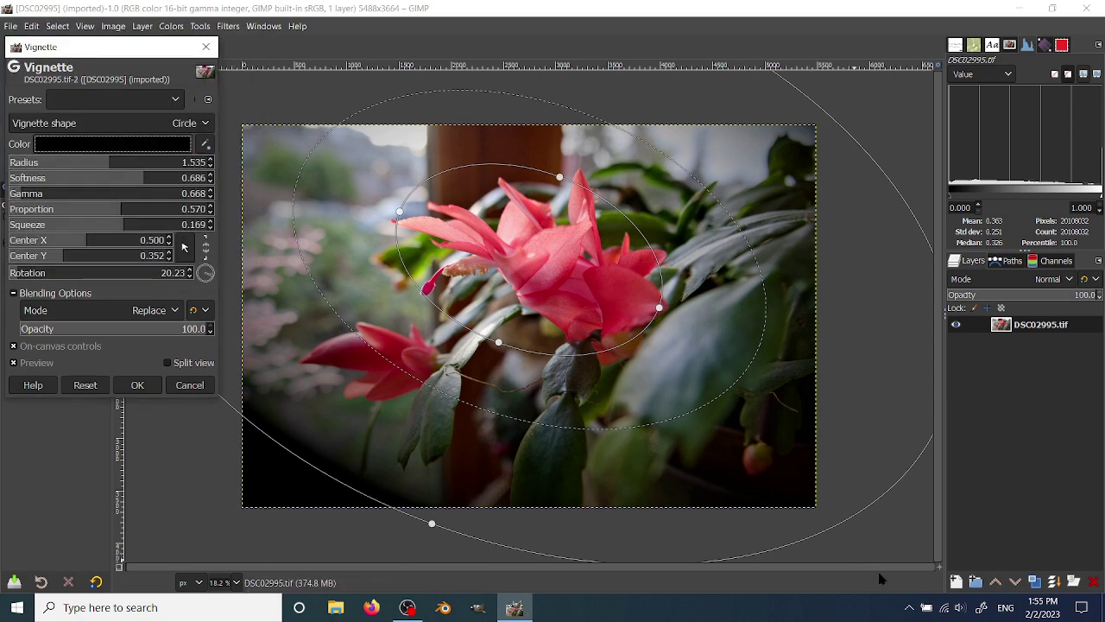
Cancel the vignette preview and add a transparent layer named 'vingette' above DSC02995.tif
left_click(191, 386)
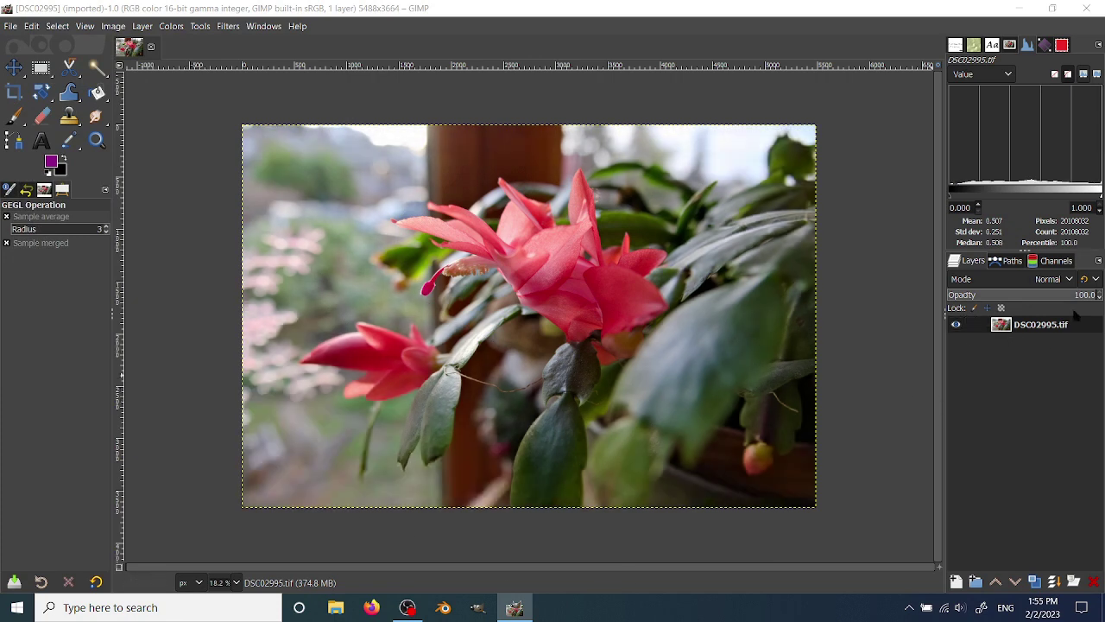
left_click(956, 580)
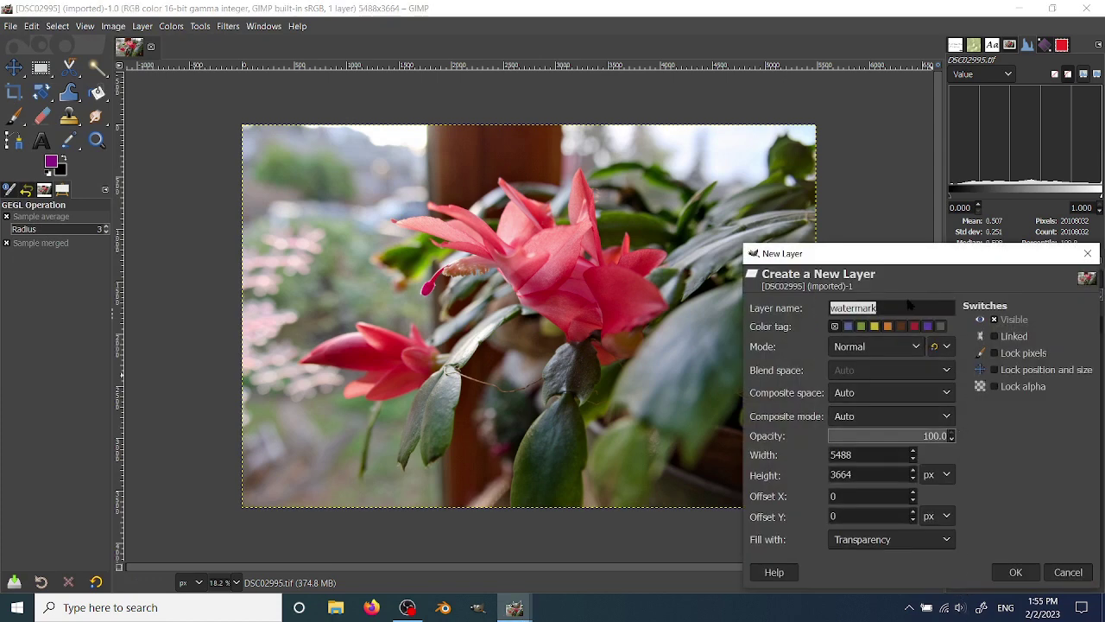
type("vingette")
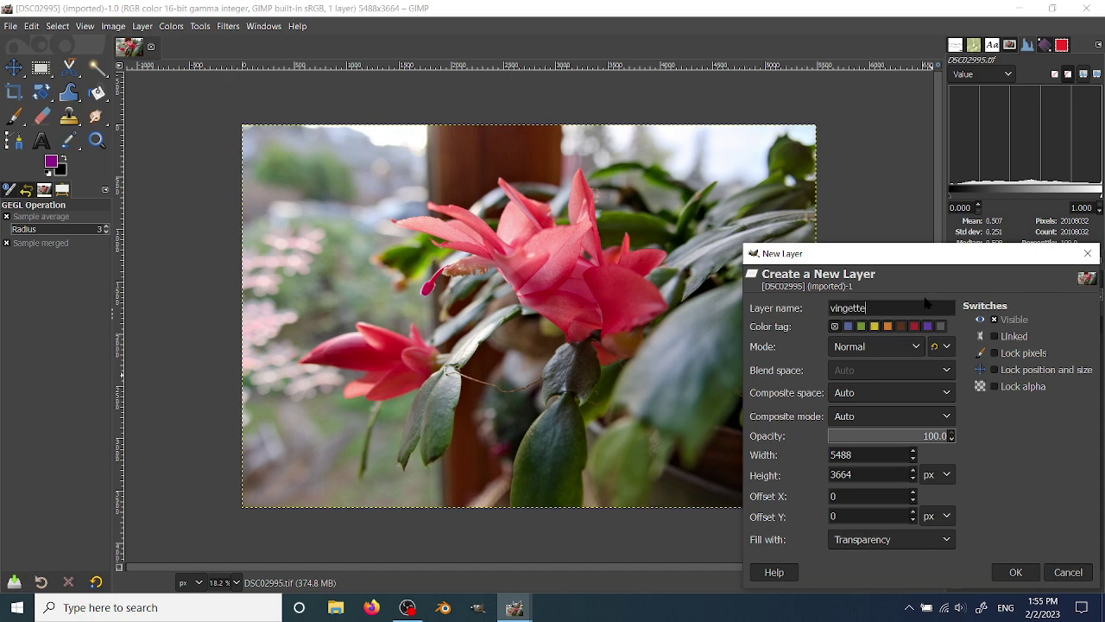
left_click(1026, 576)
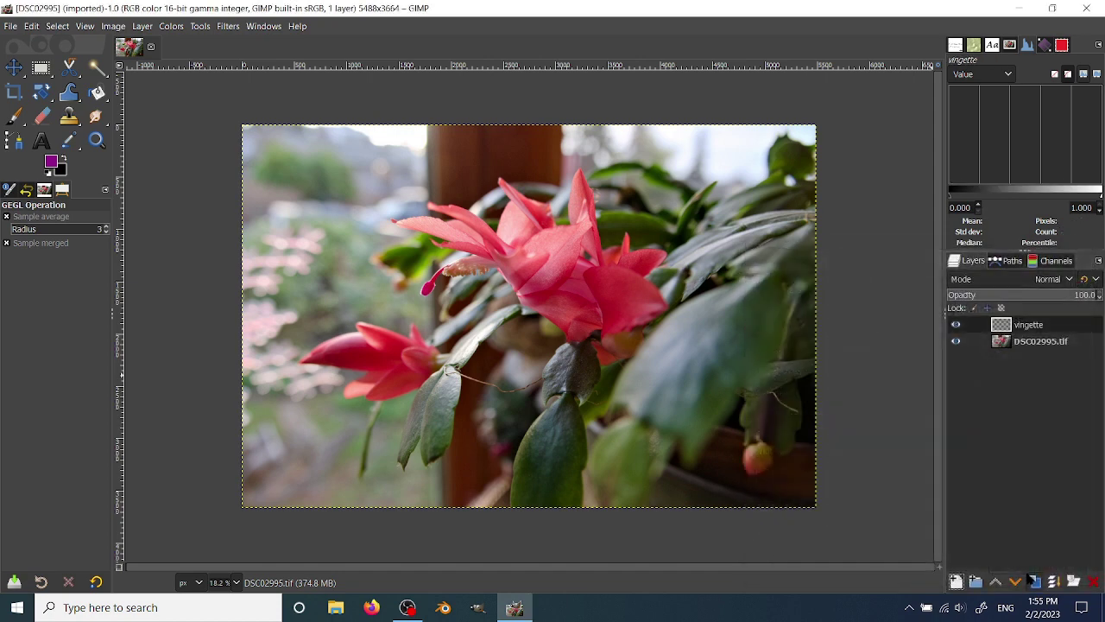
Start a Vignette on the vingette layer, centred, rotated and sized around the flower
left_click(224, 27)
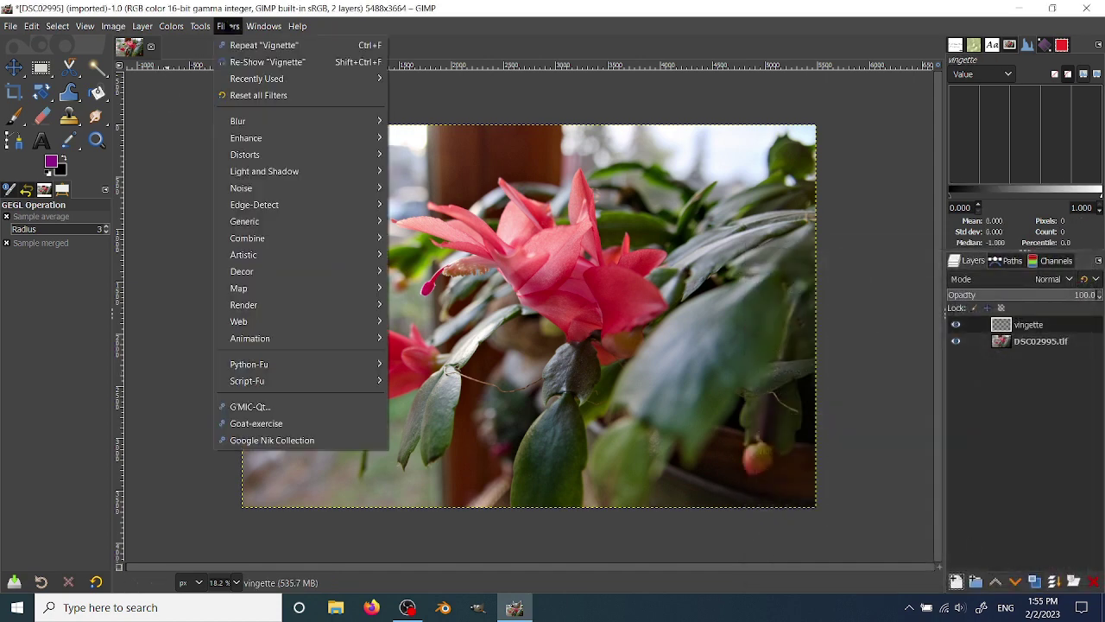
mouse_move(297, 172)
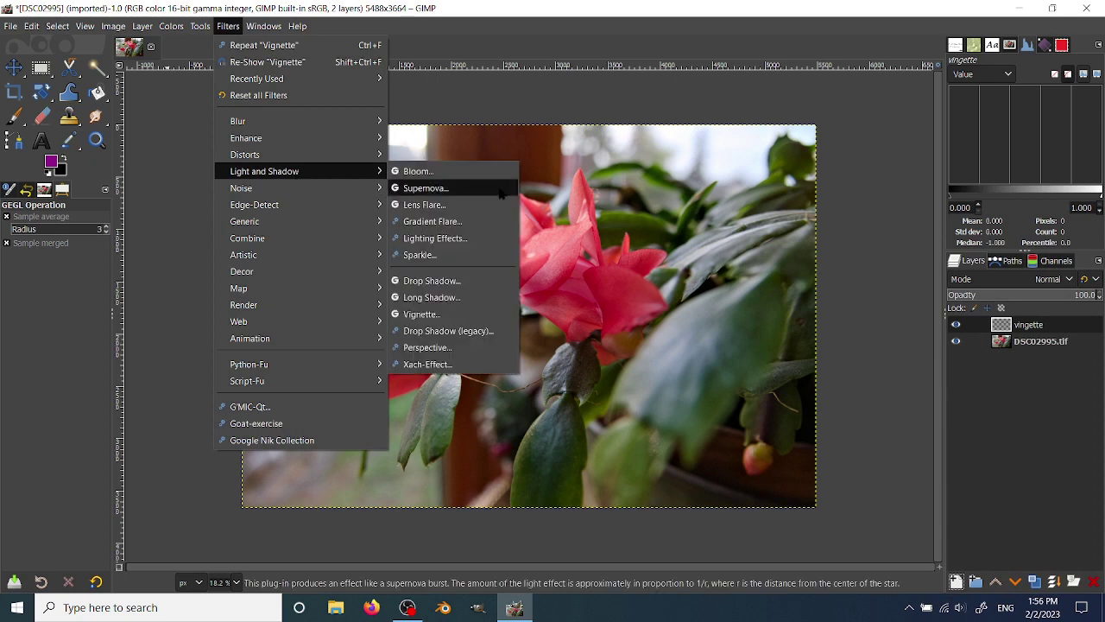
left_click(477, 314)
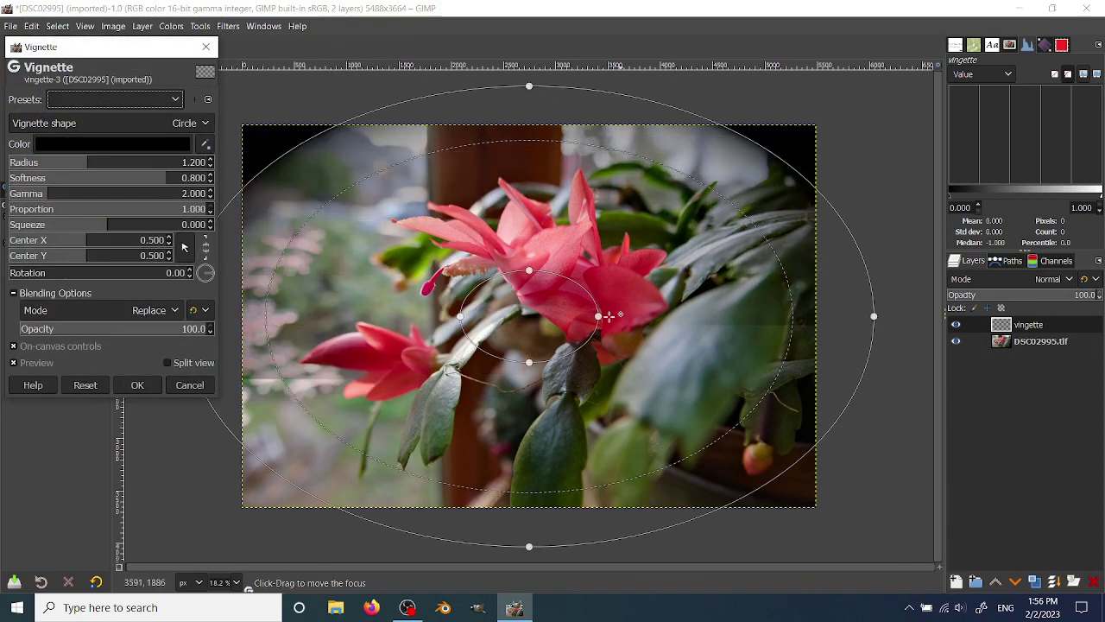
left_click_drag(597, 312, 658, 290)
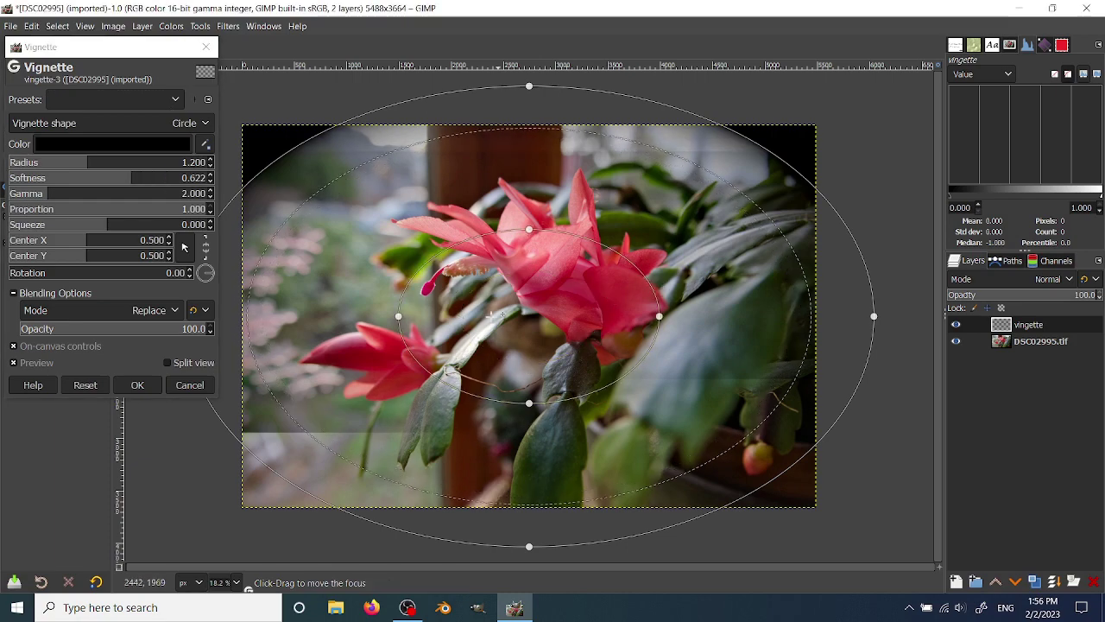
left_click_drag(491, 313, 497, 250)
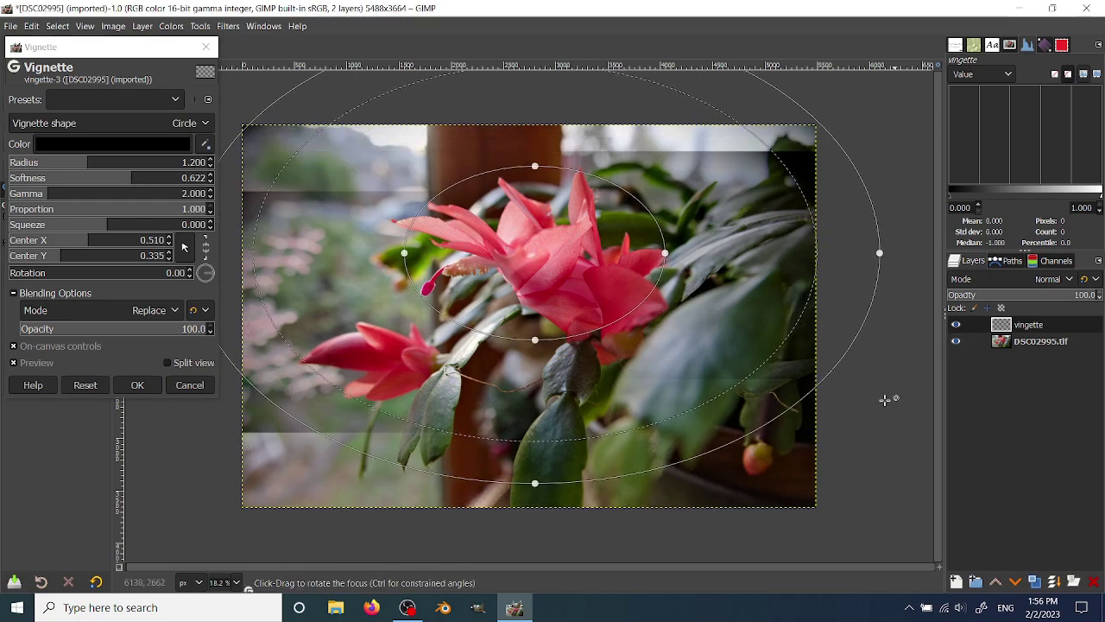
left_click_drag(889, 397, 839, 542)
left_click_drag(730, 428, 718, 406)
left_click_drag(525, 505, 558, 527)
left_click_drag(557, 348, 540, 359)
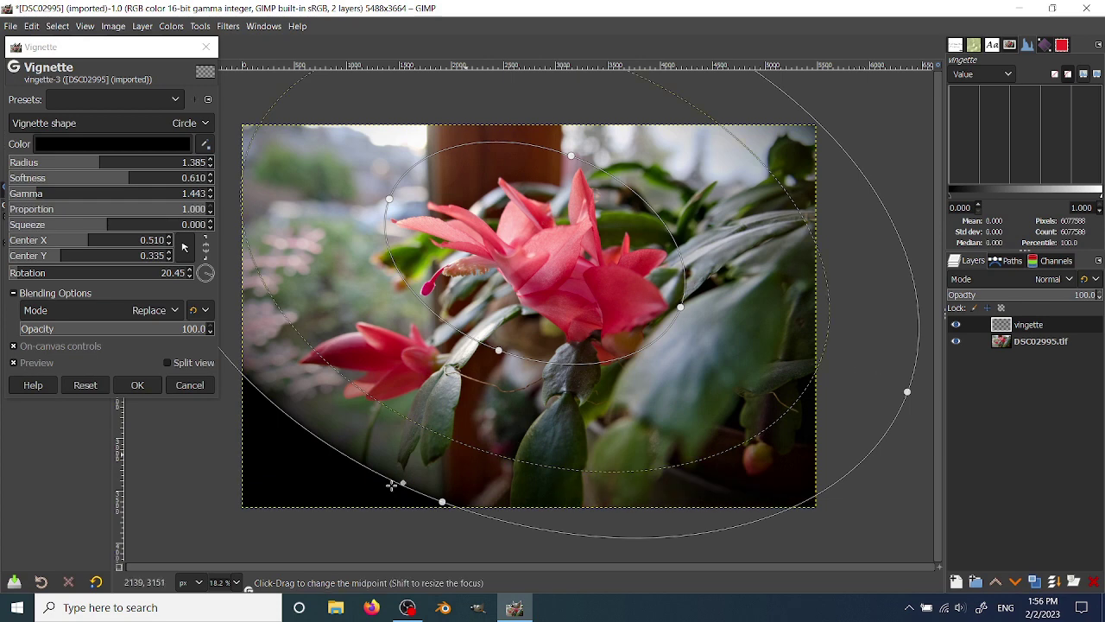
Extend the vignette toward the lower left, darken its falloff, apply it, and show the layer
left_click_drag(363, 463, 291, 535)
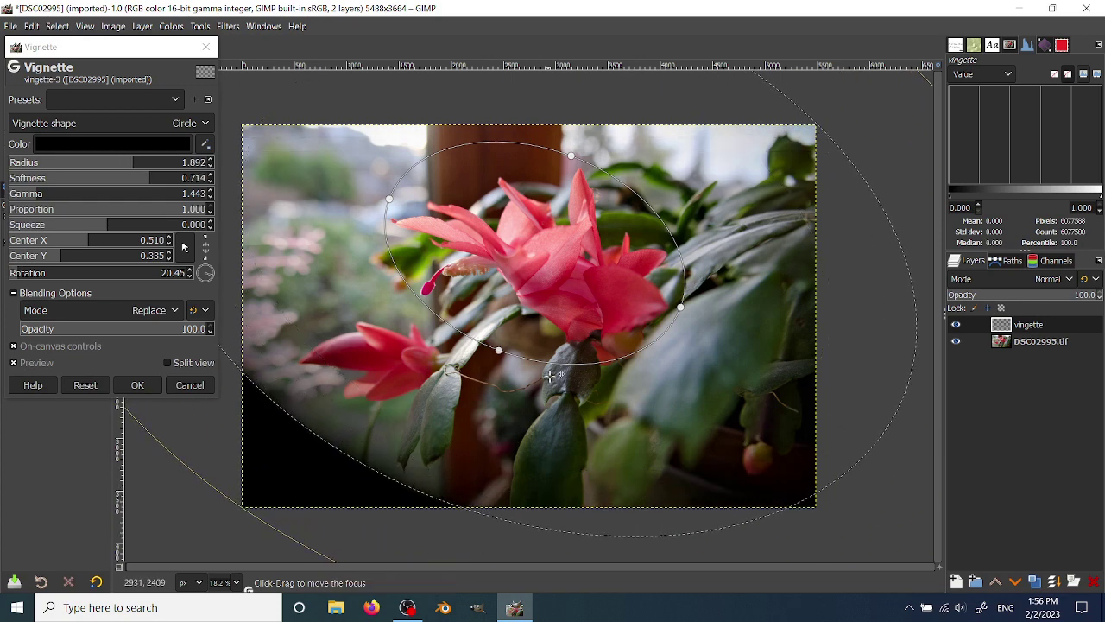
left_click_drag(889, 436, 760, 393)
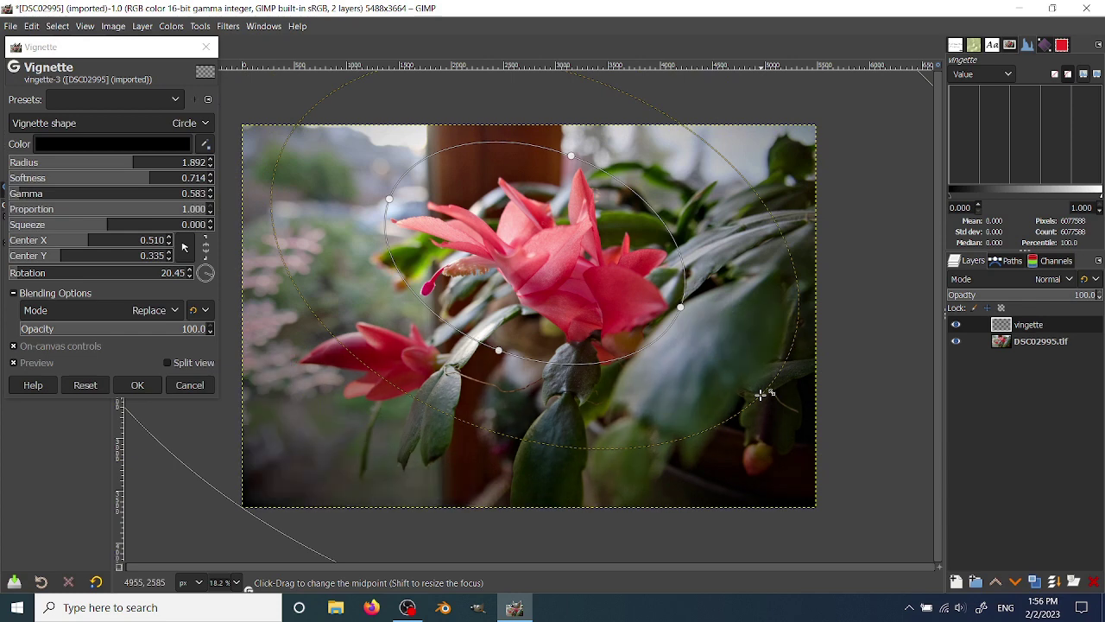
left_click_drag(760, 394, 755, 389)
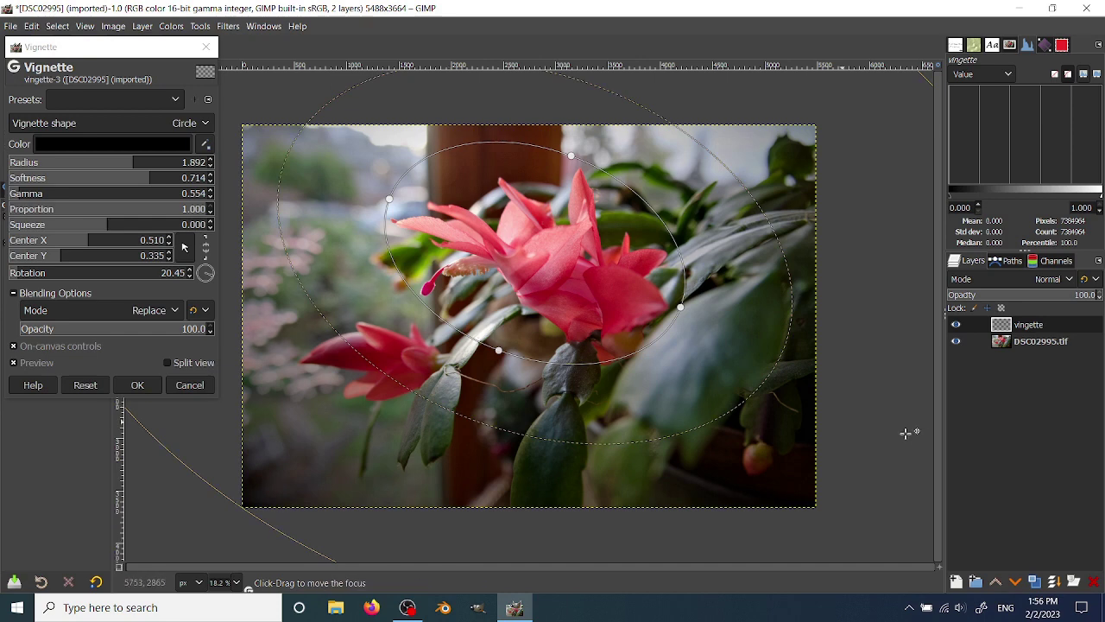
left_click(138, 385)
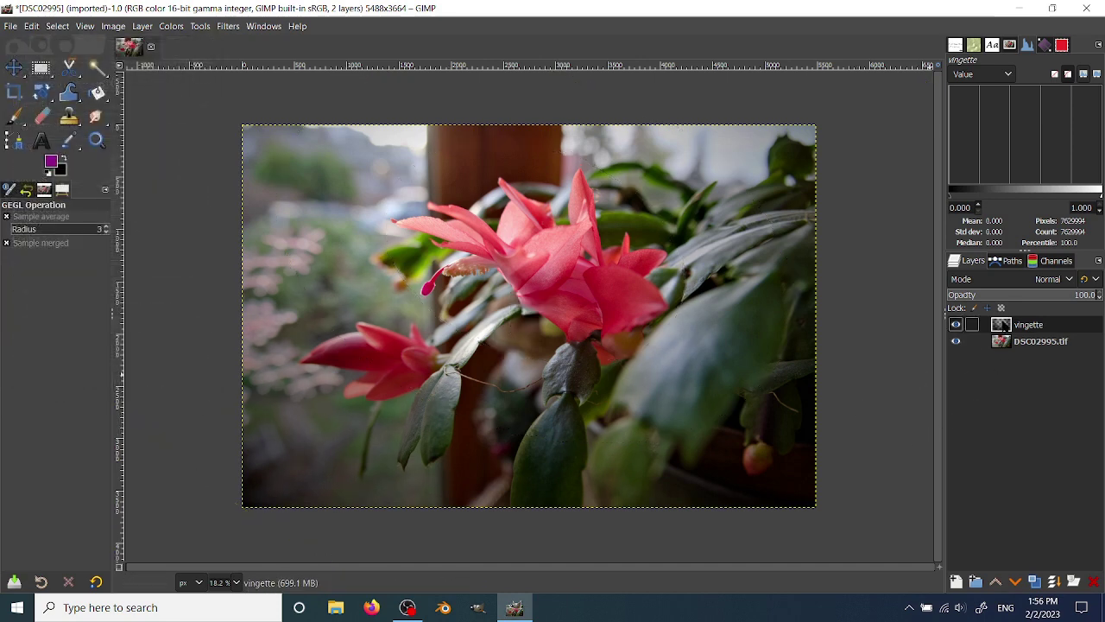
left_click(955, 324)
Duplicate the DSC02995.tif photo layer and hide the vingette layer
left_click(1038, 343)
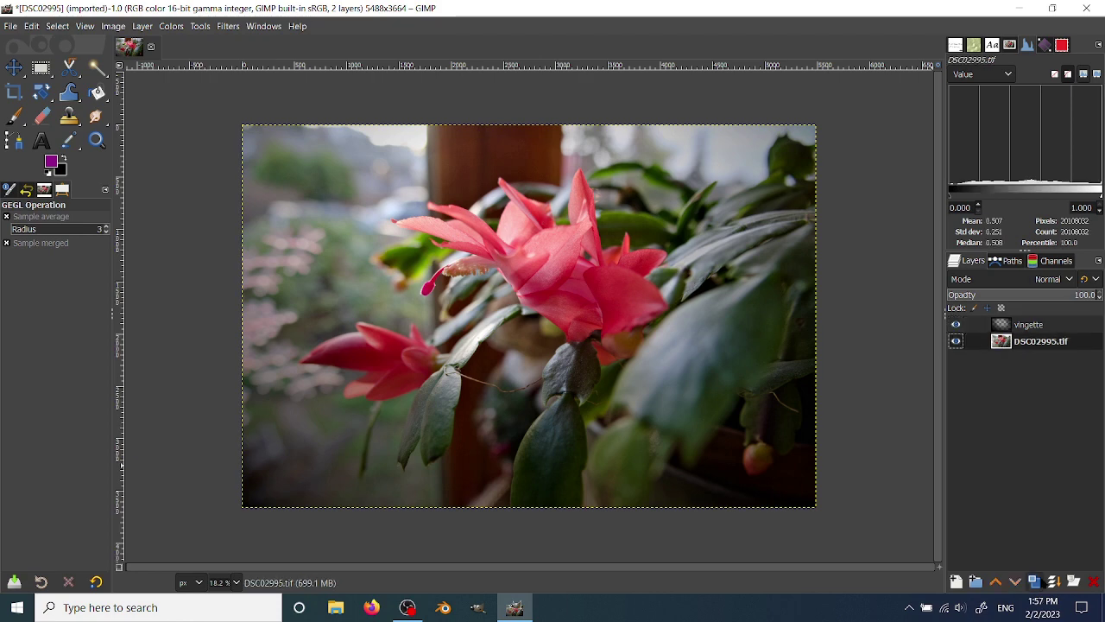
left_click(1035, 583)
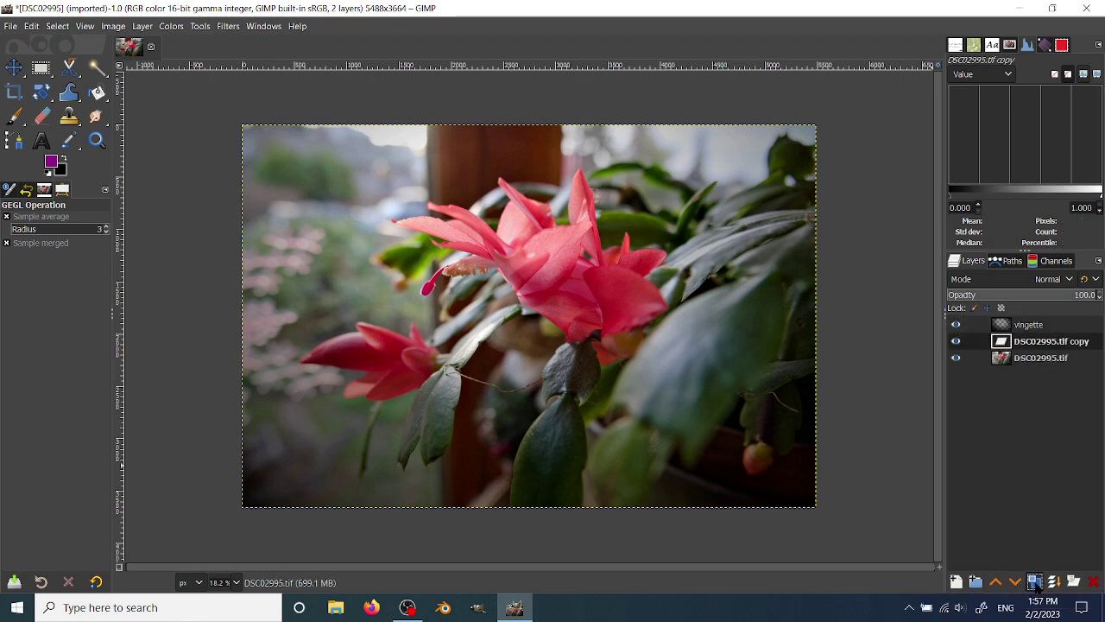
left_click(956, 323)
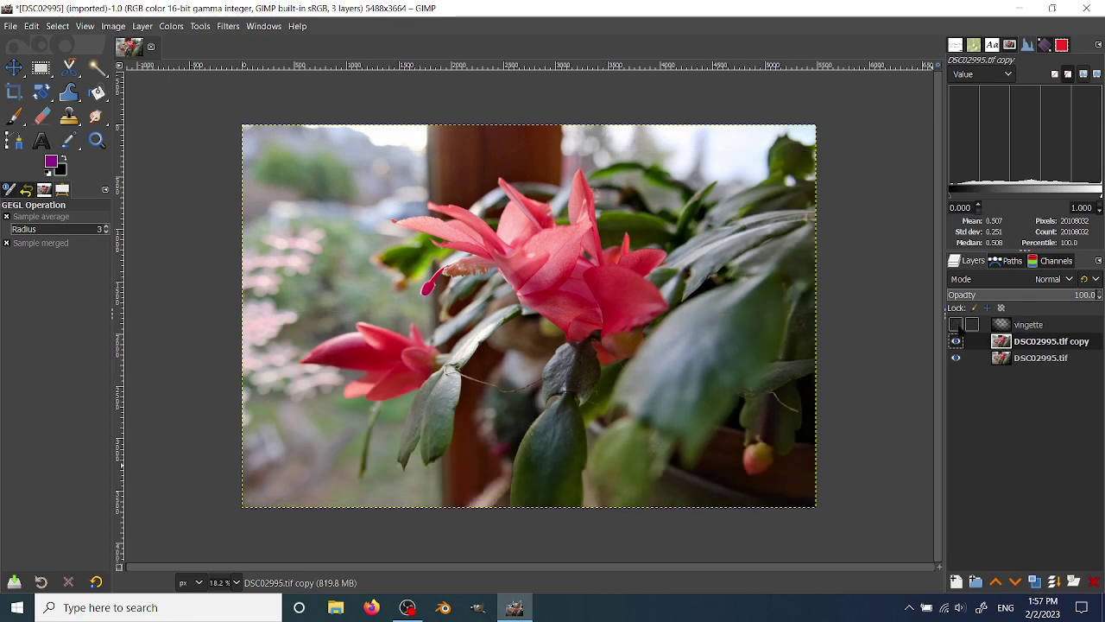
Lower the copy layer's exposure to -2.093
left_click(179, 27)
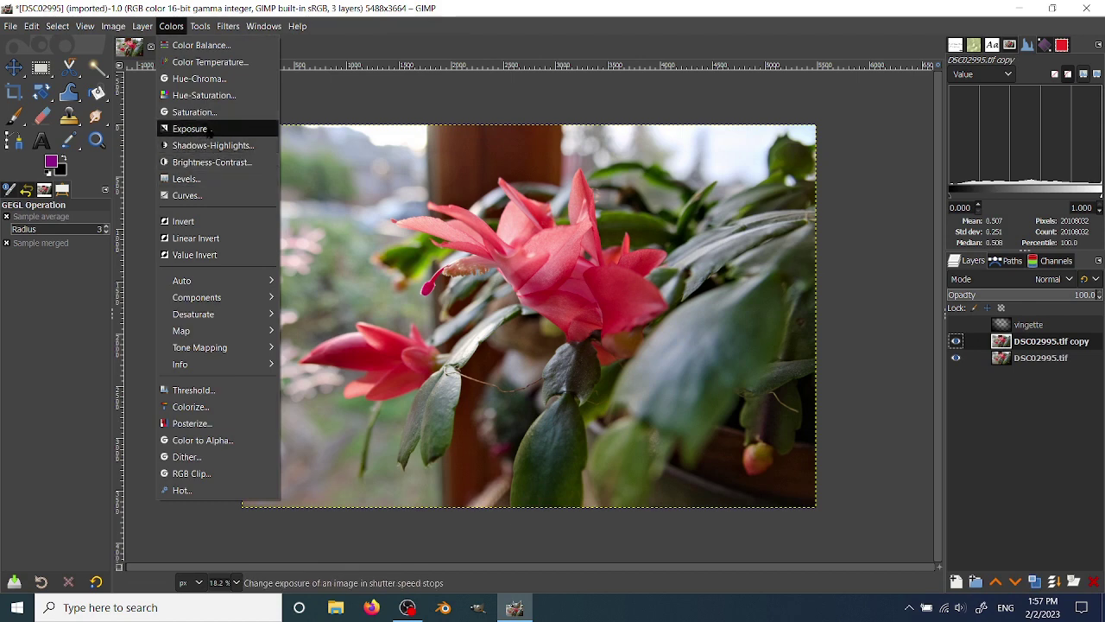
left_click(210, 129)
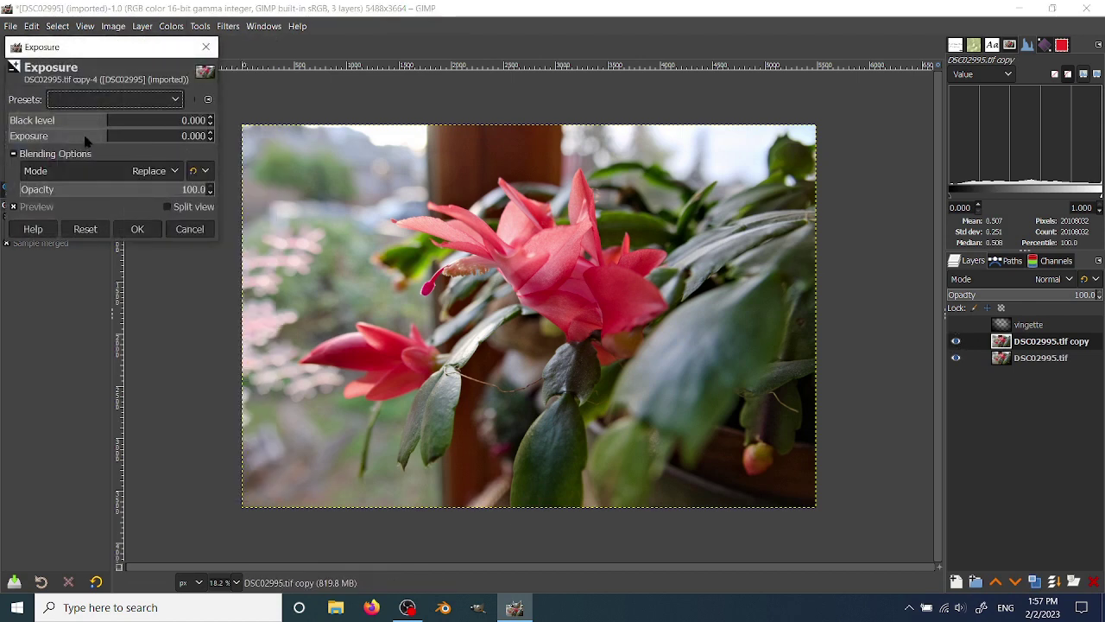
left_click(86, 138)
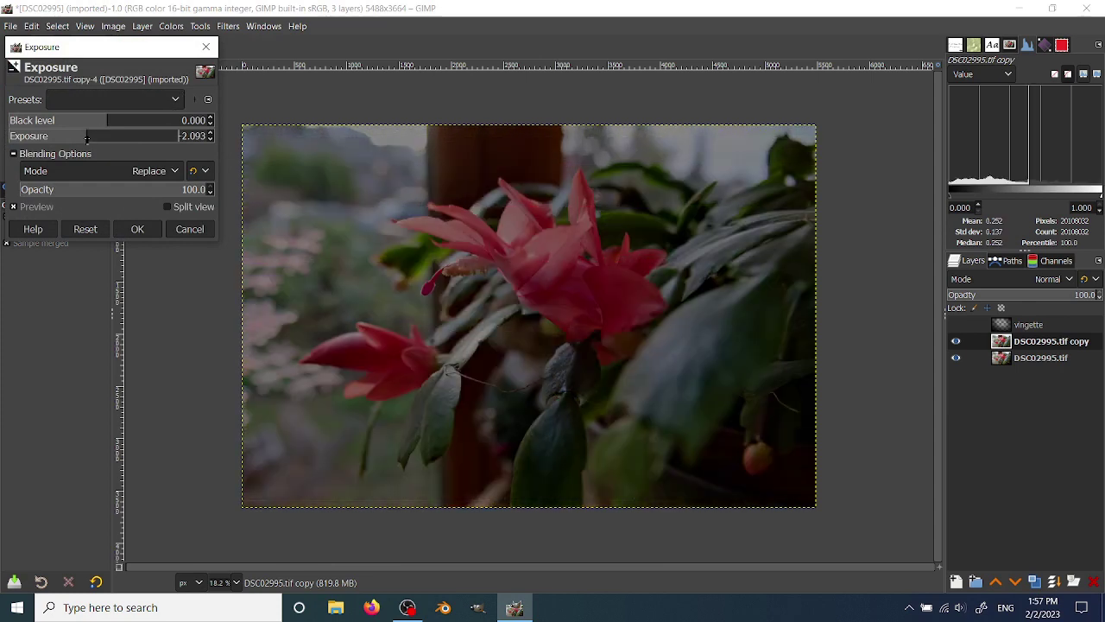
left_click(138, 228)
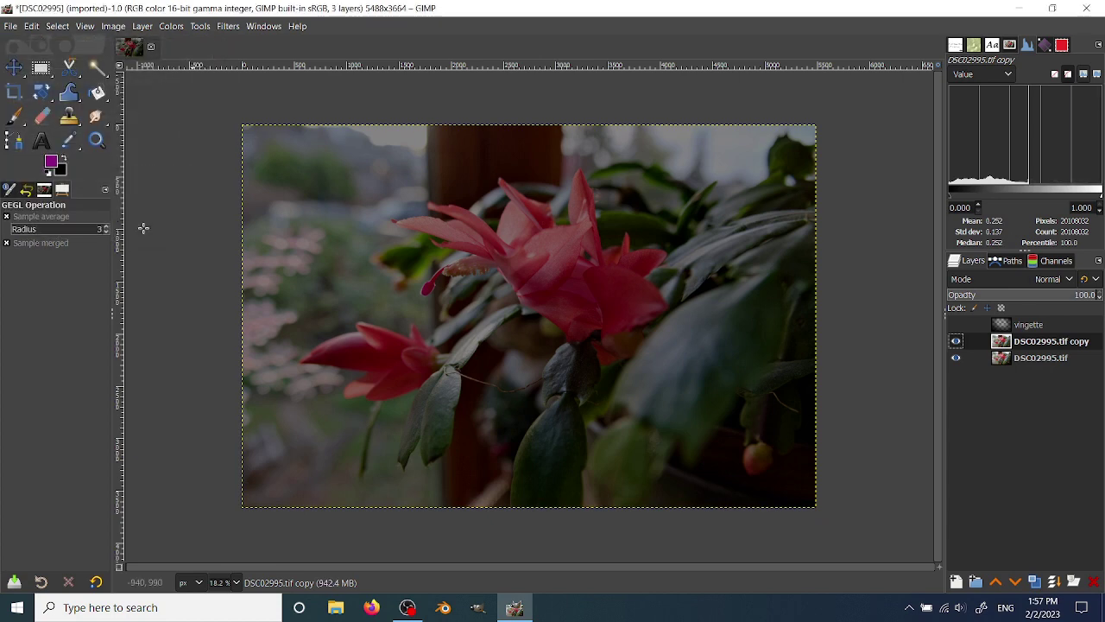
Reduce the copy's contrast to -0.043 with Brightness-Contrast
left_click(171, 26)
left_click(190, 166)
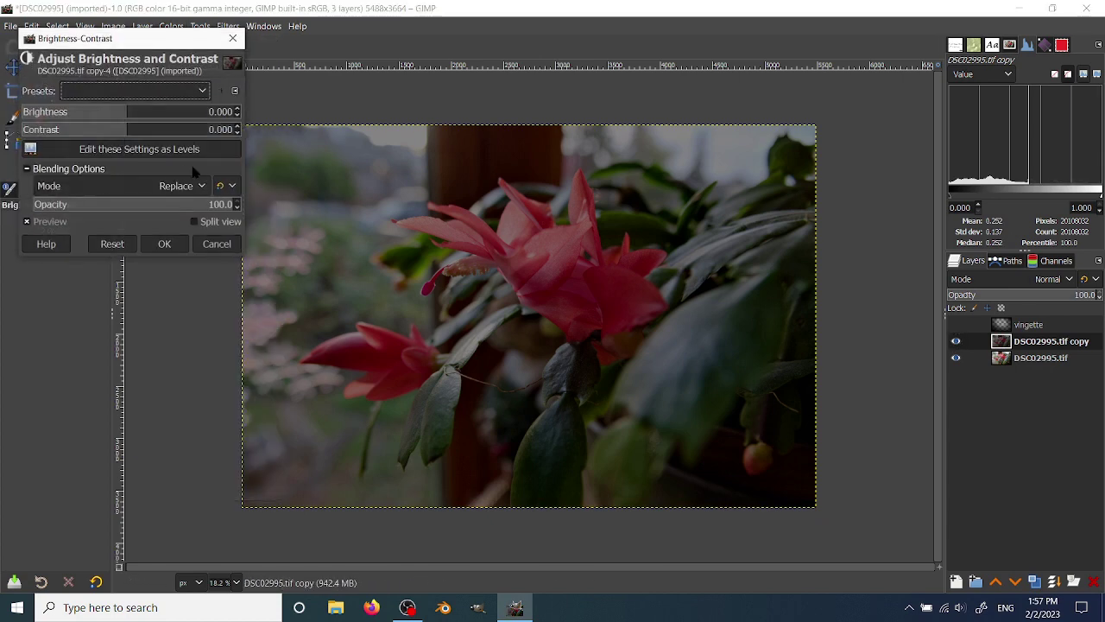
left_click(118, 129)
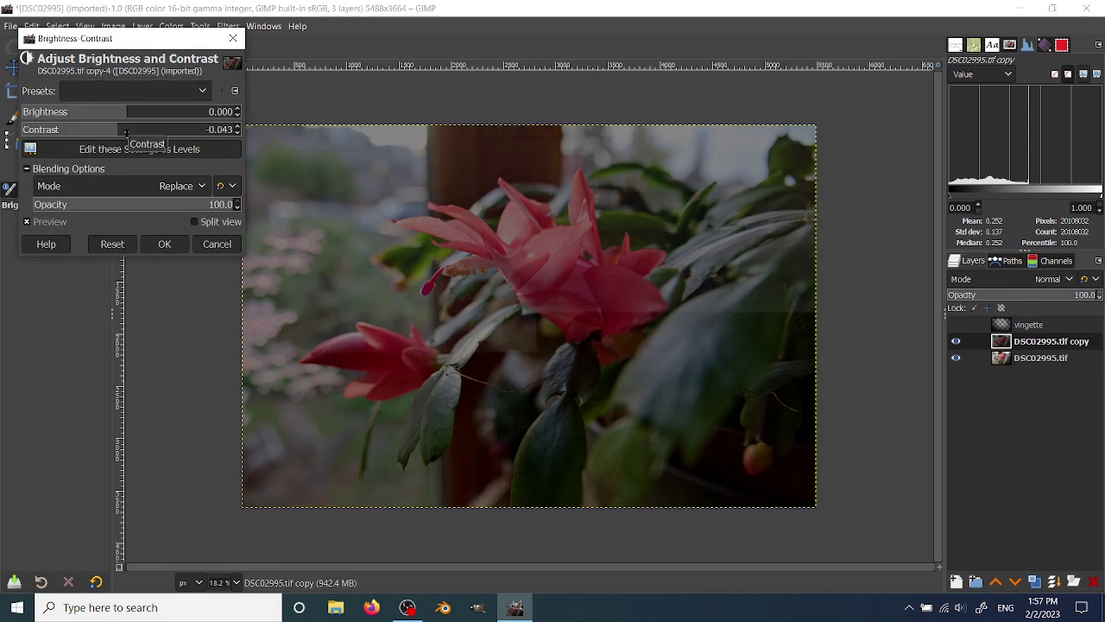
Apply the contrast change and add a Black (full transparency) mask to DSC02995.tif copy
left_click(164, 245)
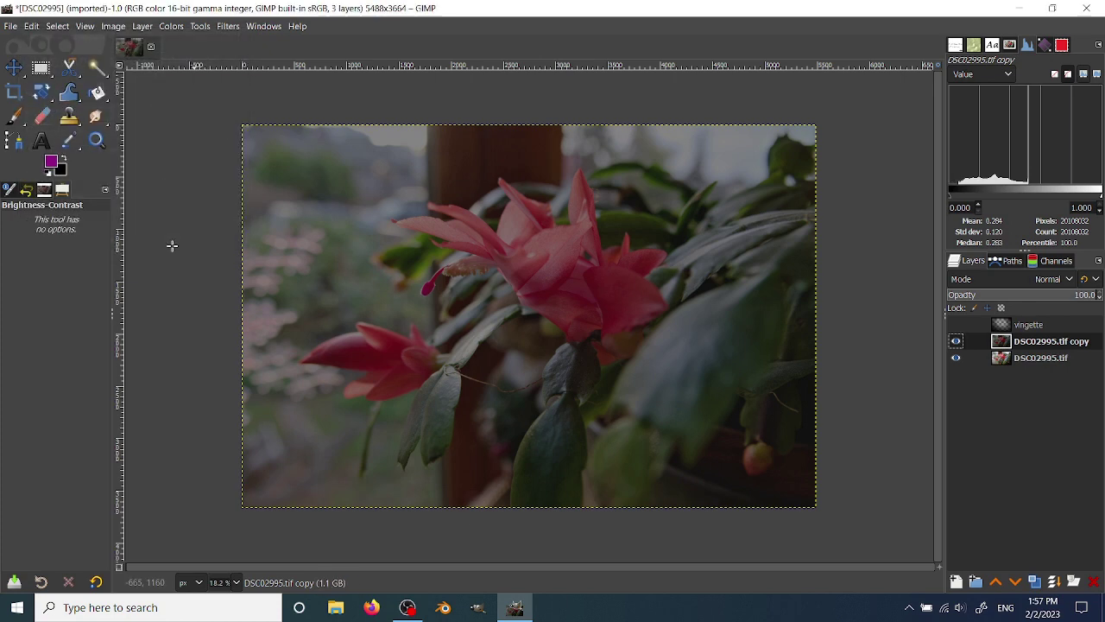
right_click(1045, 341)
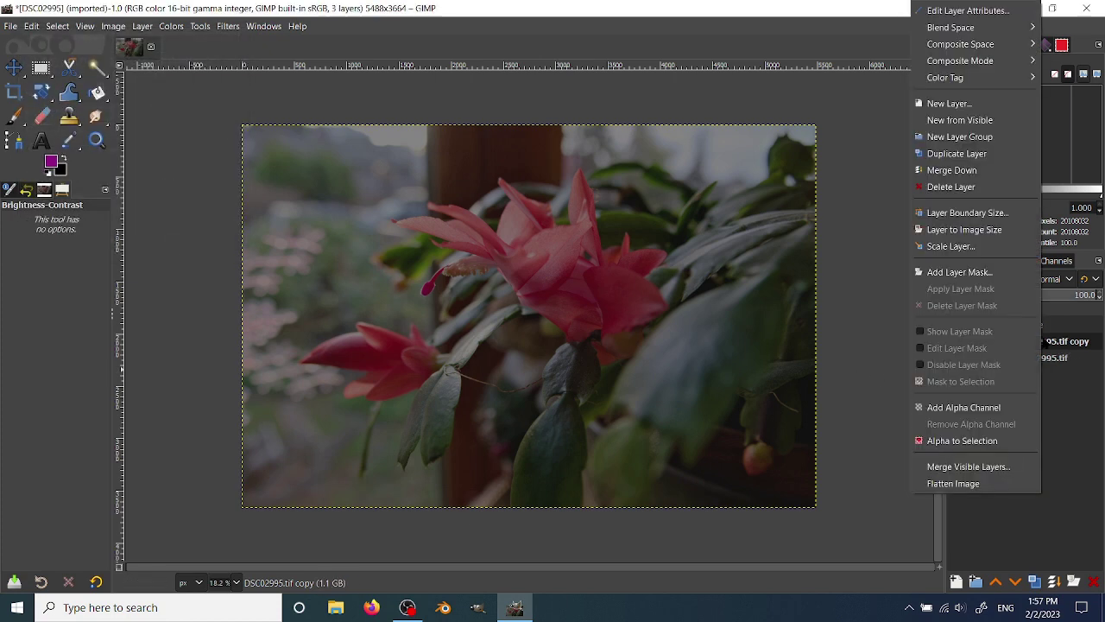
left_click(993, 273)
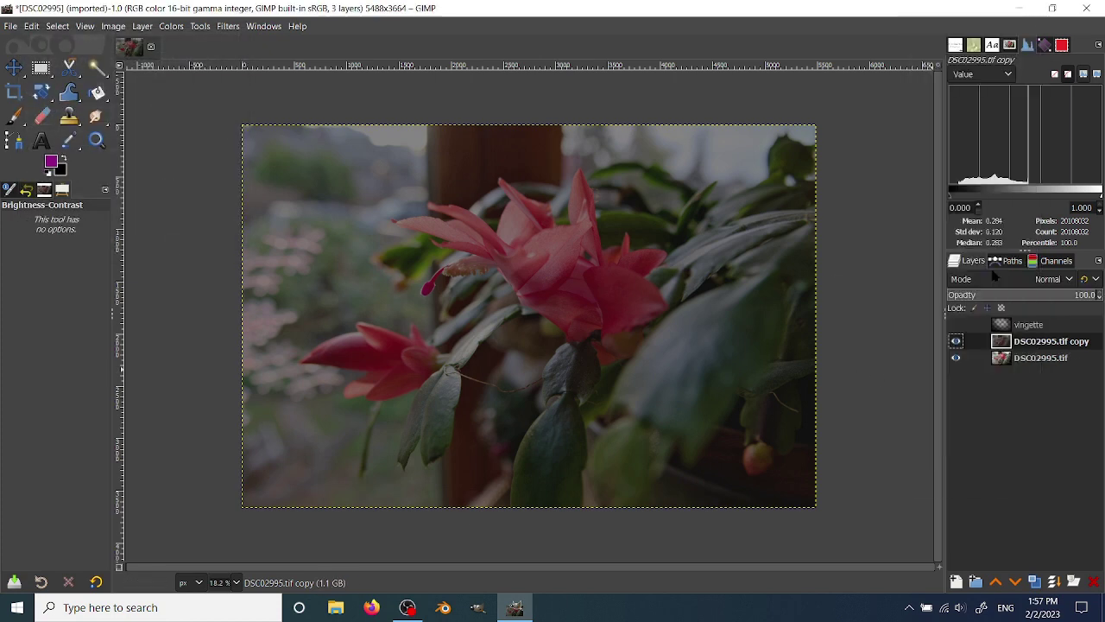
left_click(943, 248)
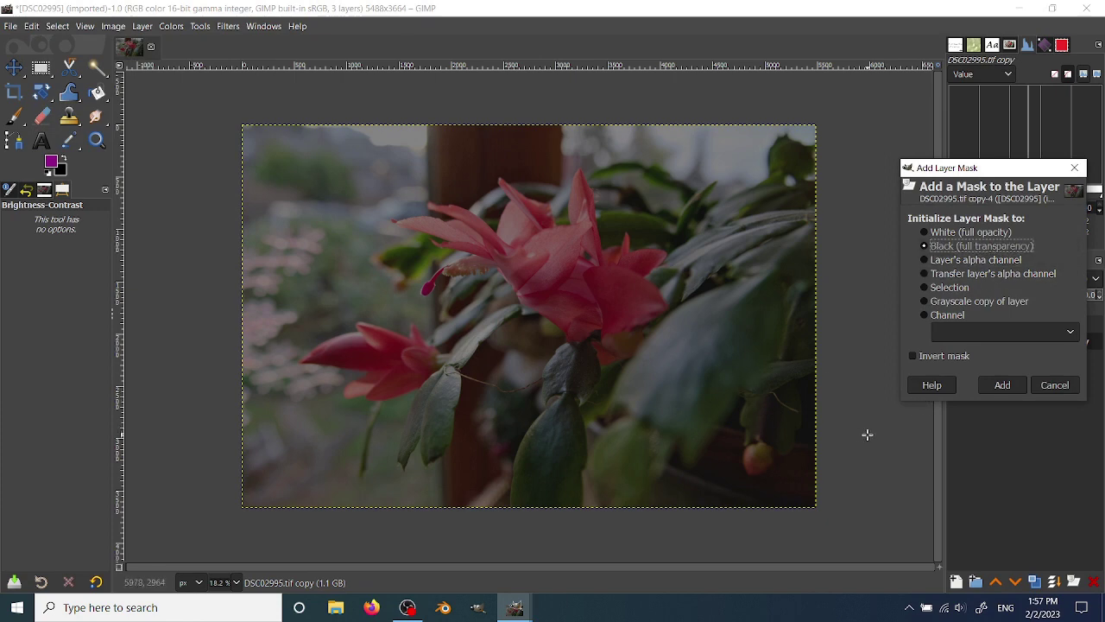
left_click(1002, 385)
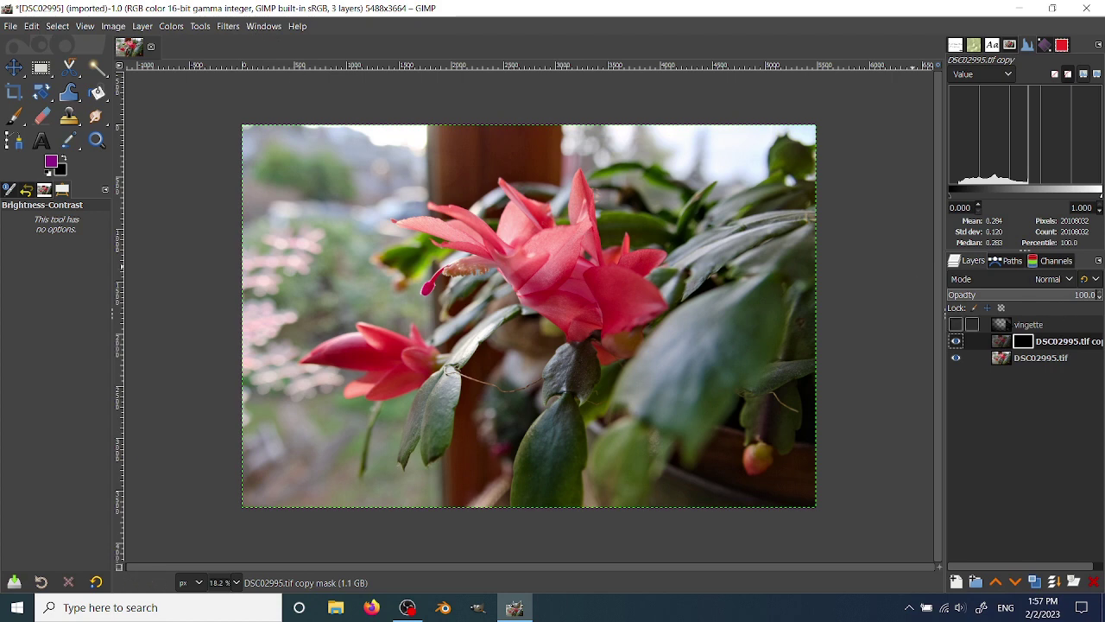
Apply a Vignette filter with its colour set to white to the copy layer's mask
left_click(227, 26)
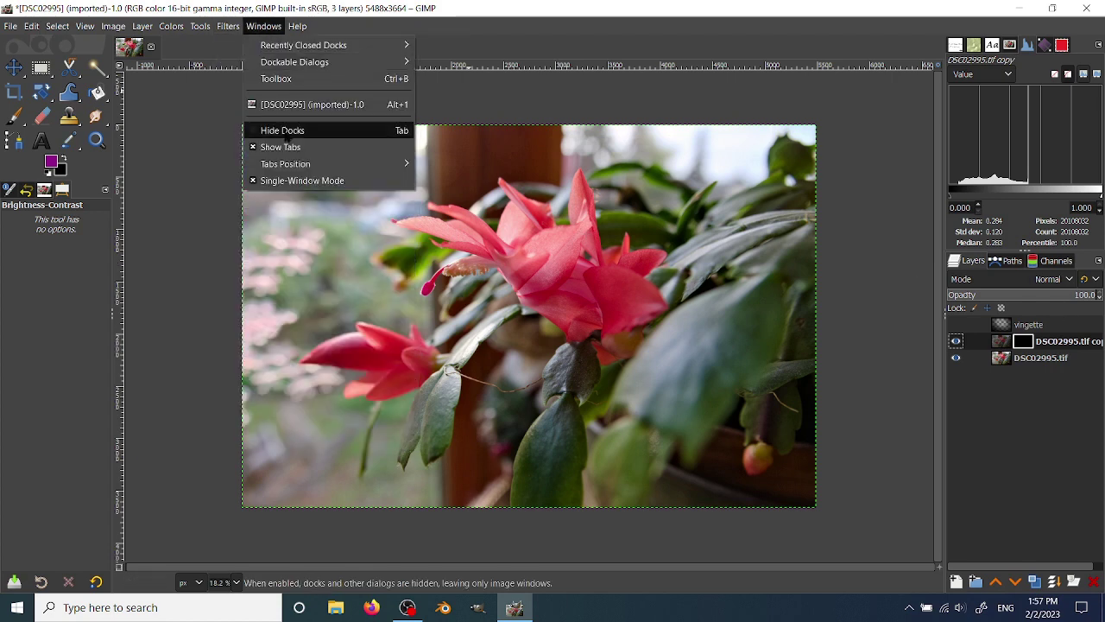
mouse_move(289, 172)
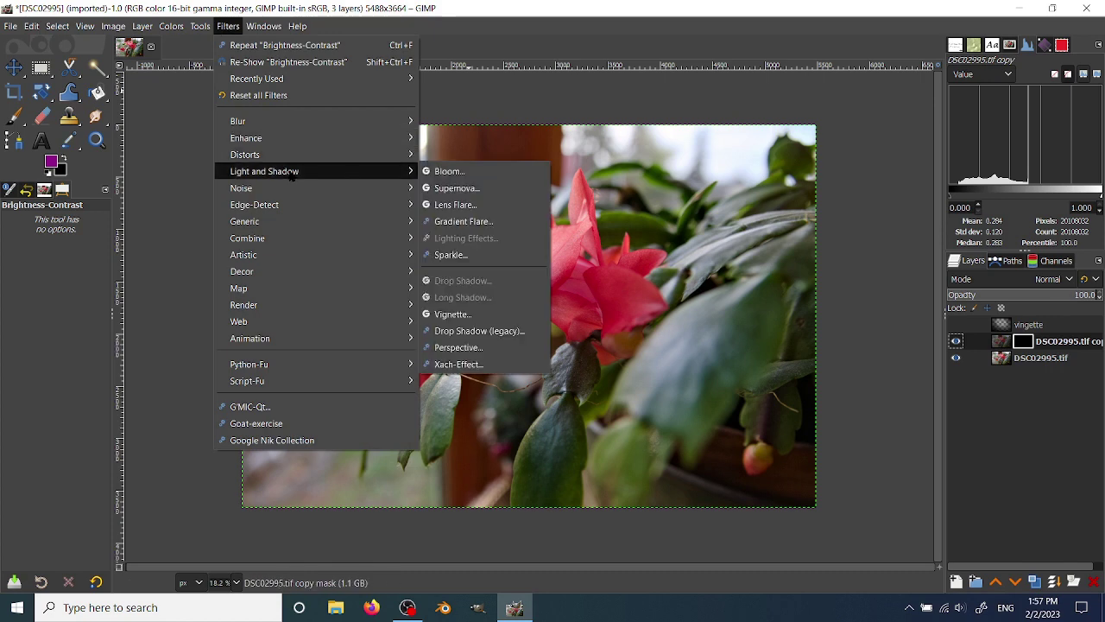
left_click(466, 316)
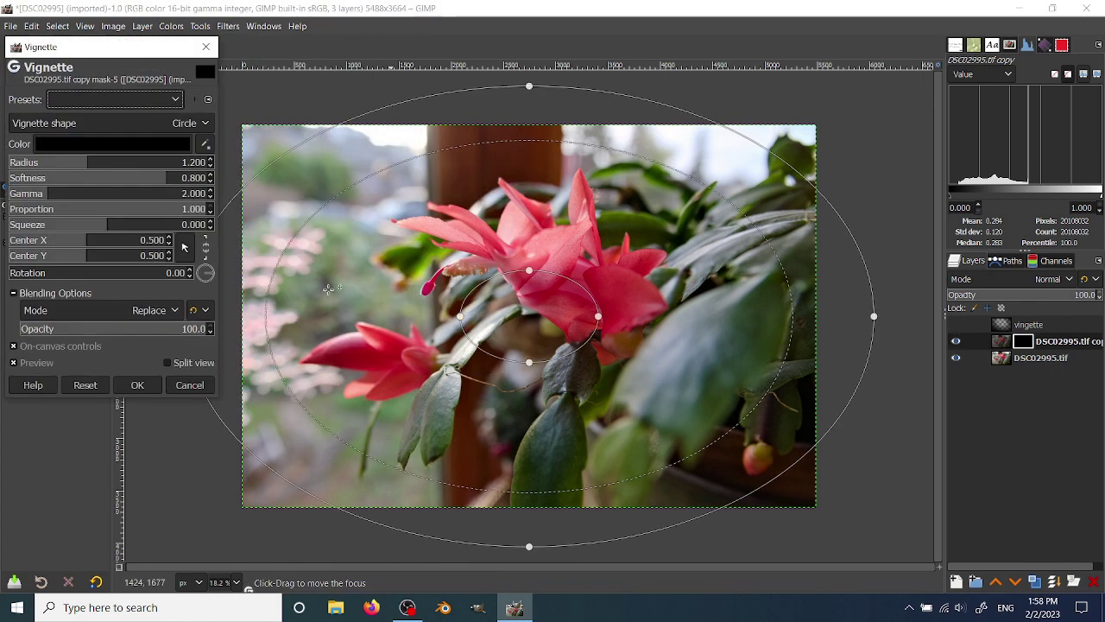
left_click(97, 144)
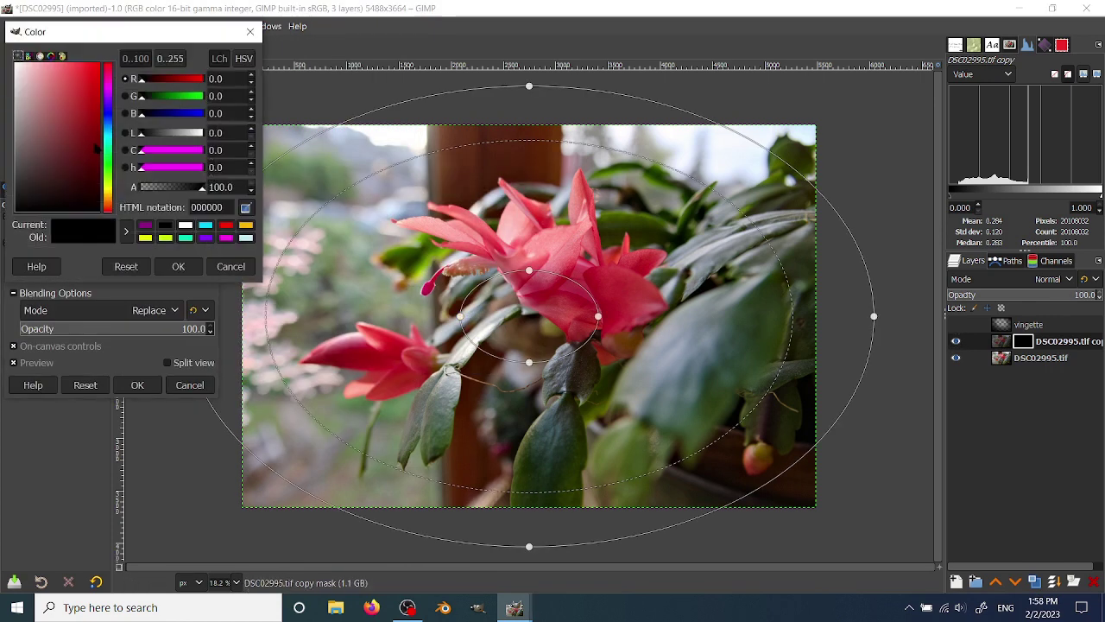
left_click(186, 226)
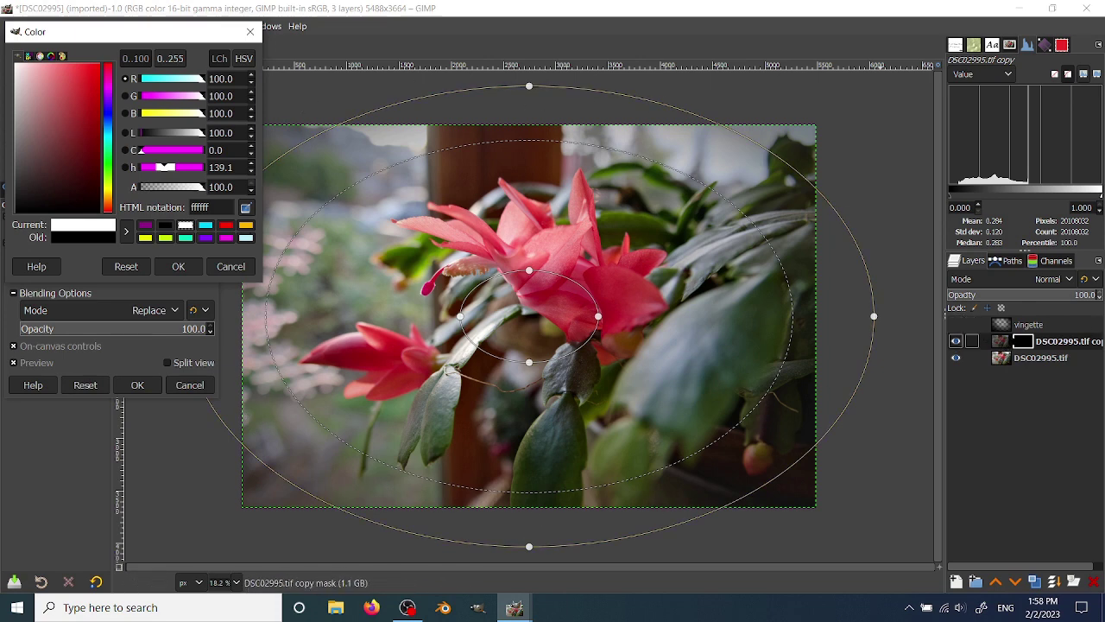
left_click(178, 267)
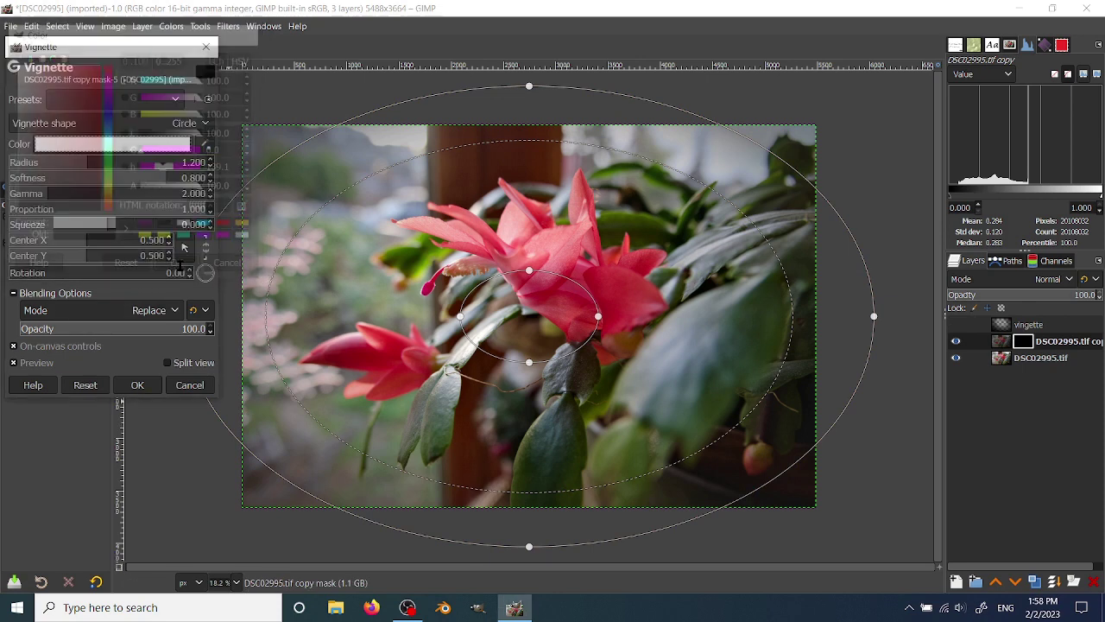
left_click(137, 385)
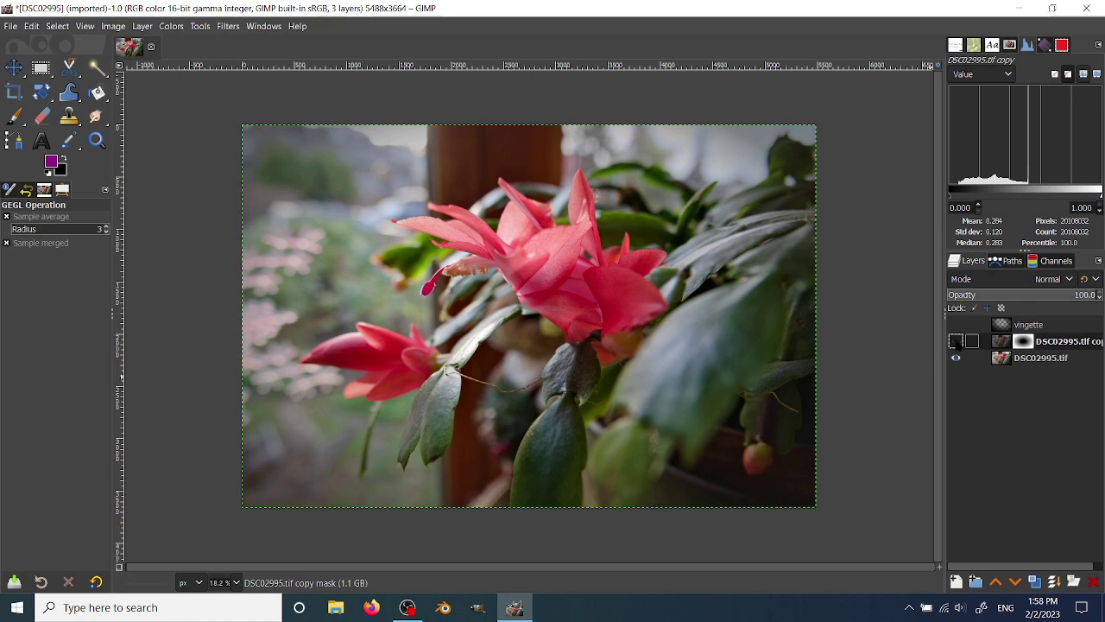
left_click(956, 341)
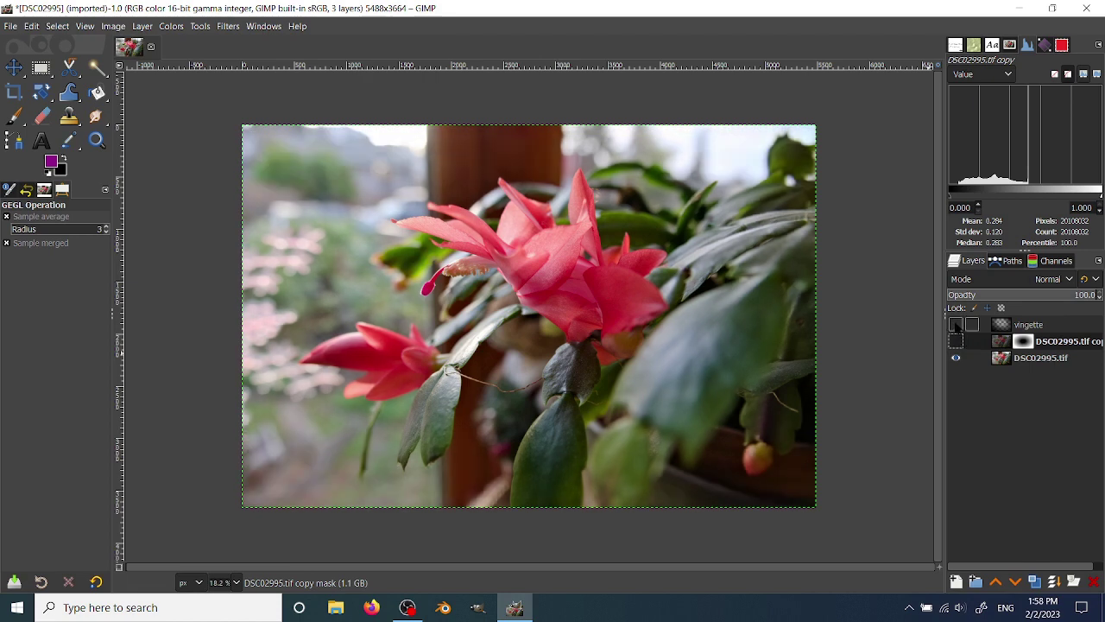
left_click(956, 325)
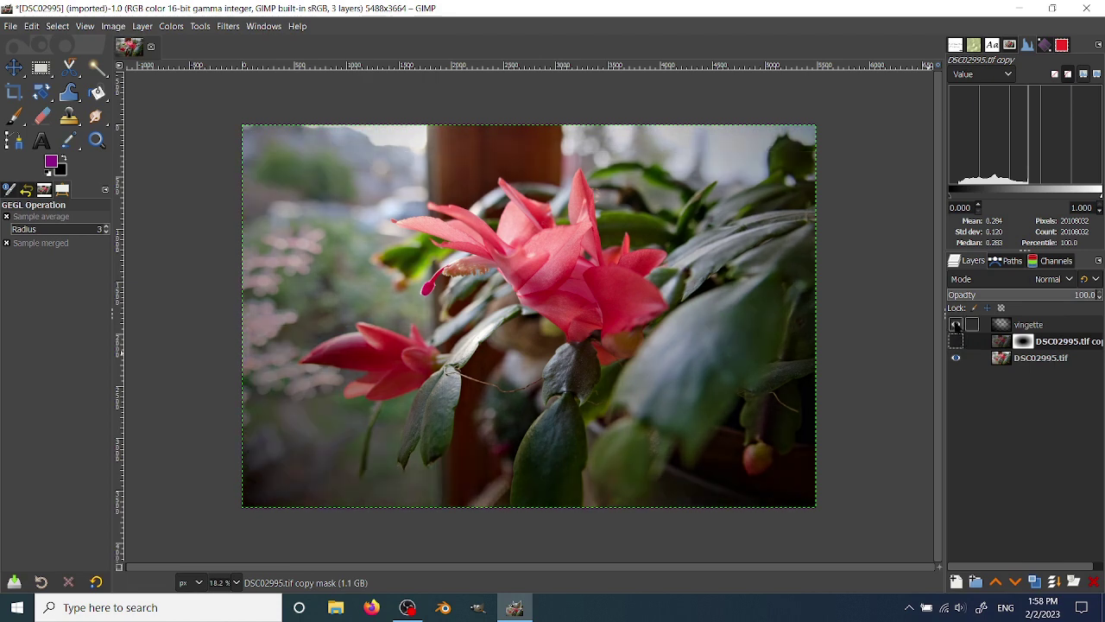
left_click(956, 324)
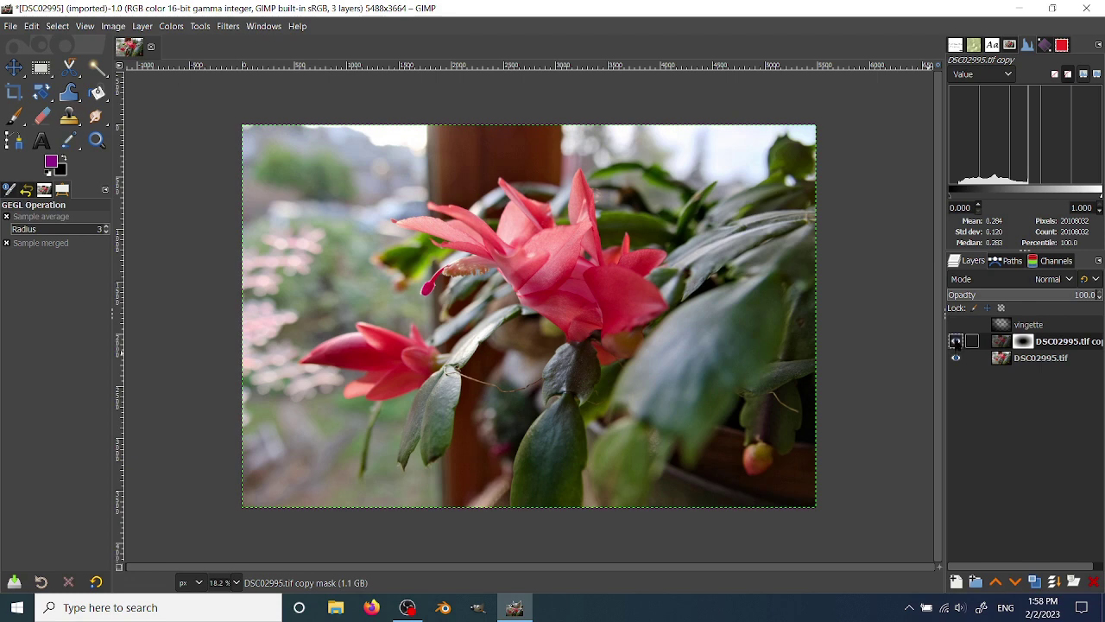
left_click(956, 341)
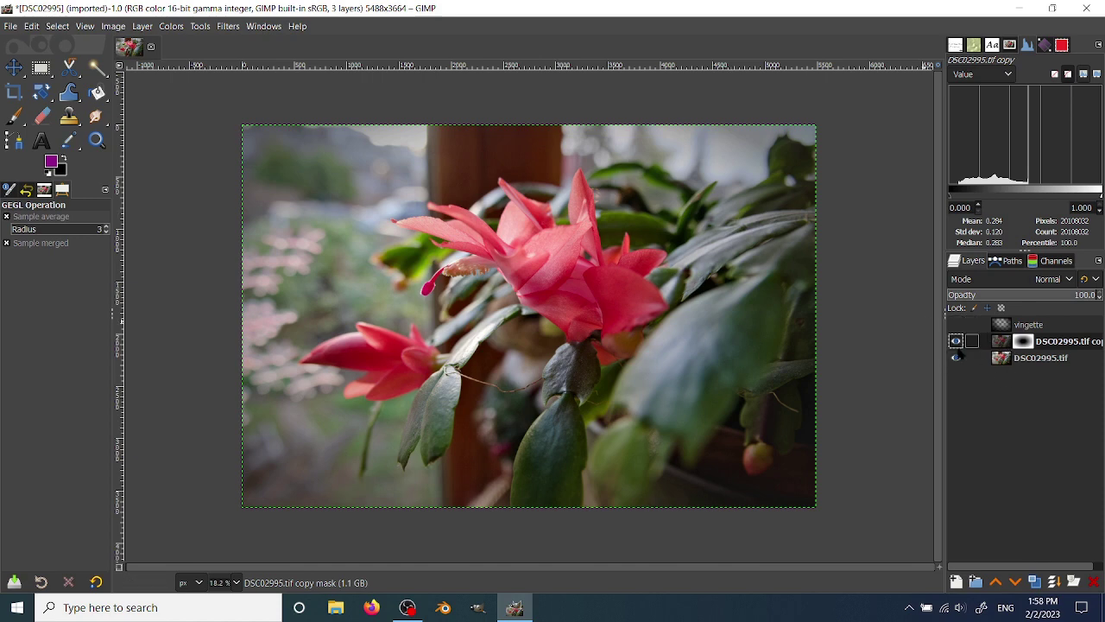
Hide the masked copy and duplicate the original DSC02995.tif layer, placing it above the copy
left_click(955, 341)
left_click(1019, 359)
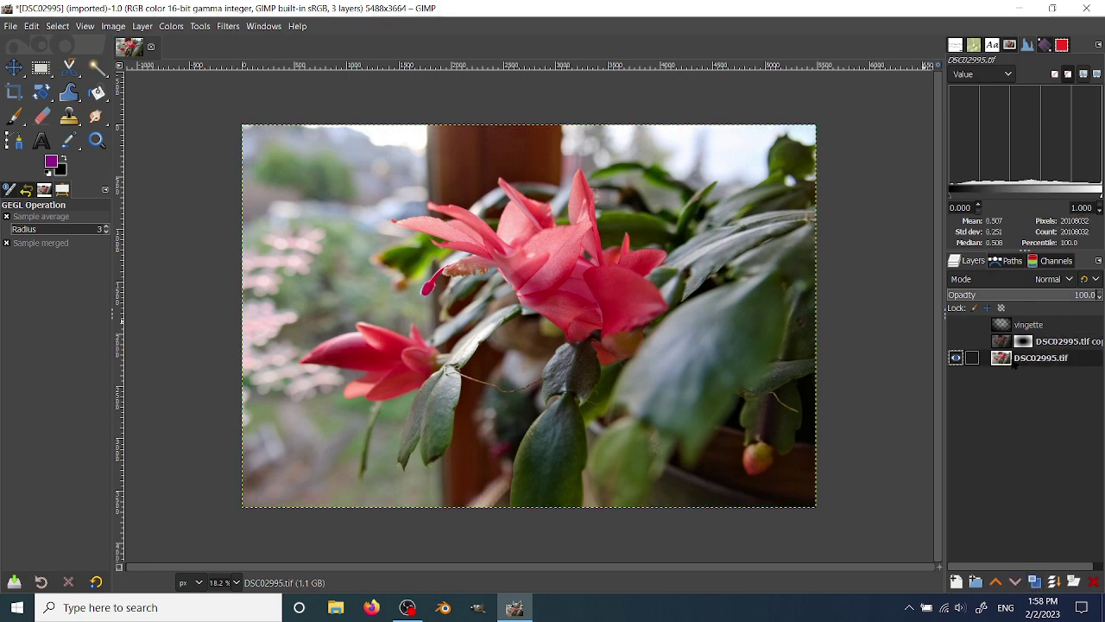
left_click(1035, 581)
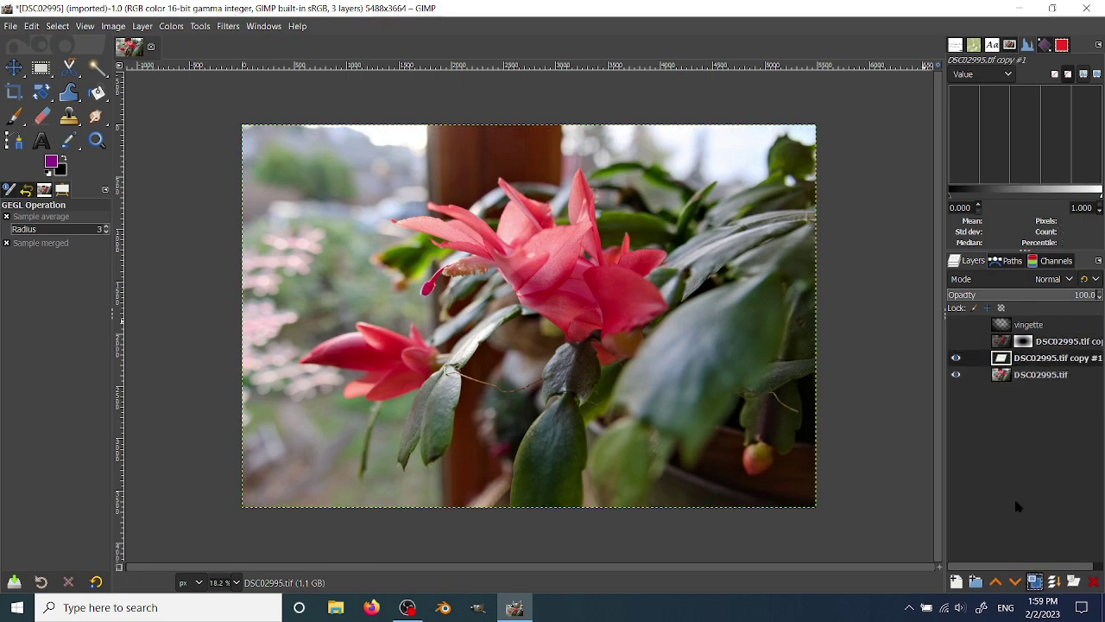
left_click_drag(1021, 361, 1020, 342)
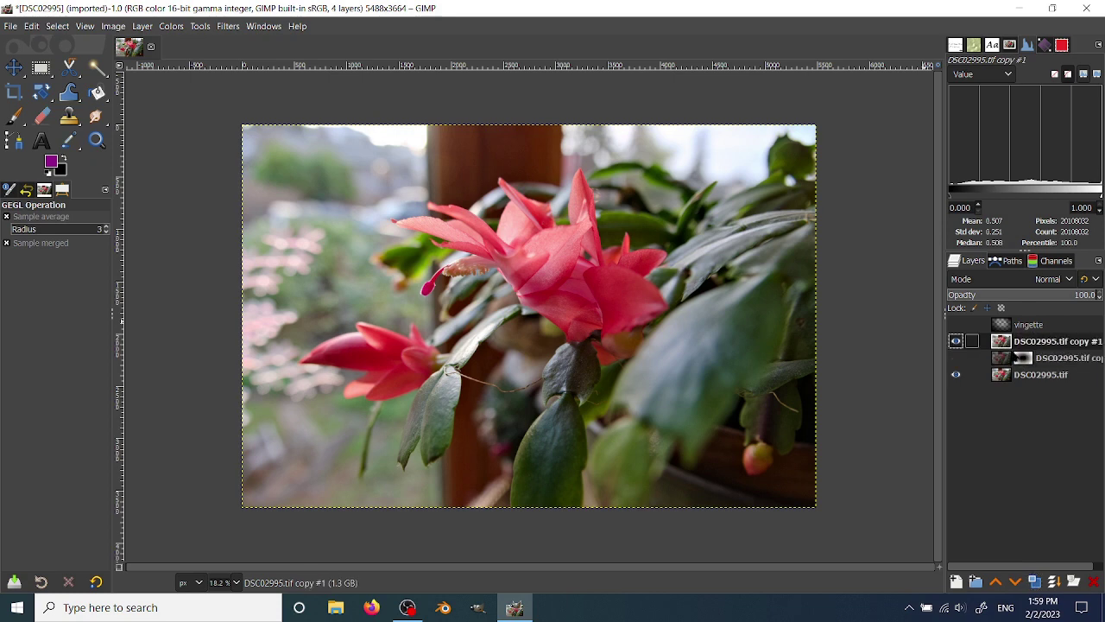
Apply the layer mask on DSC02995.tif copy and make that layer visible again
right_click(1032, 363)
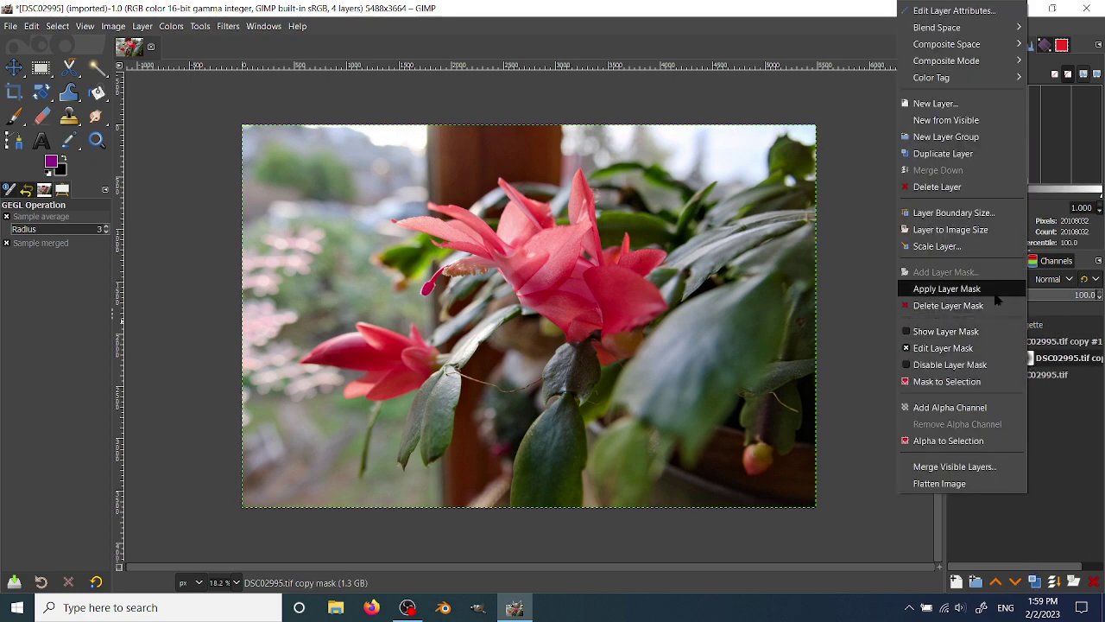
left_click(958, 305)
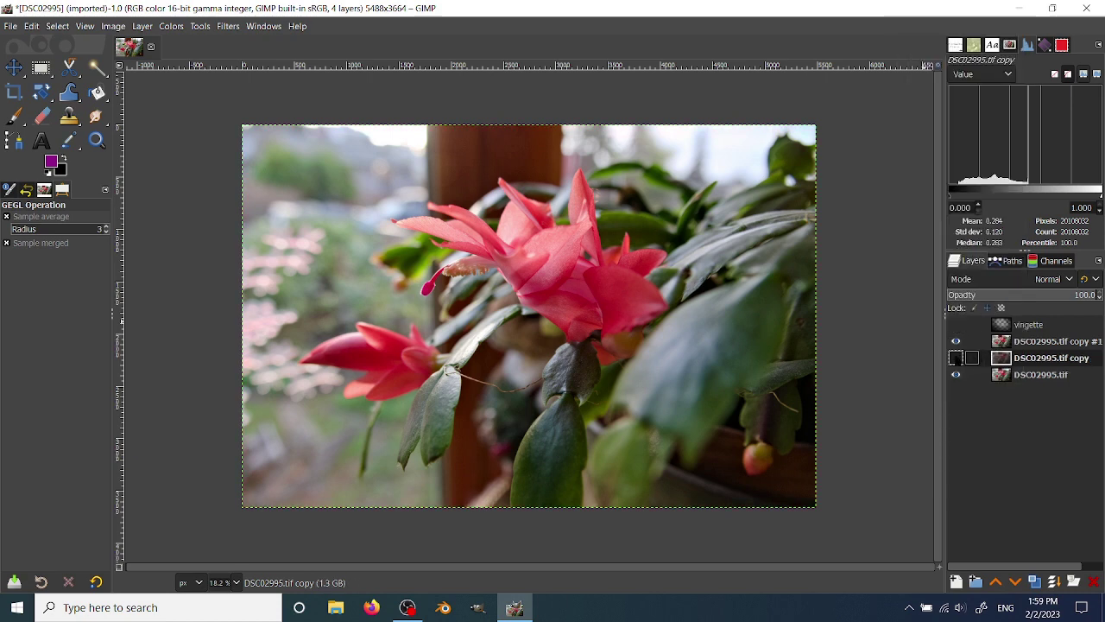
left_click(956, 357)
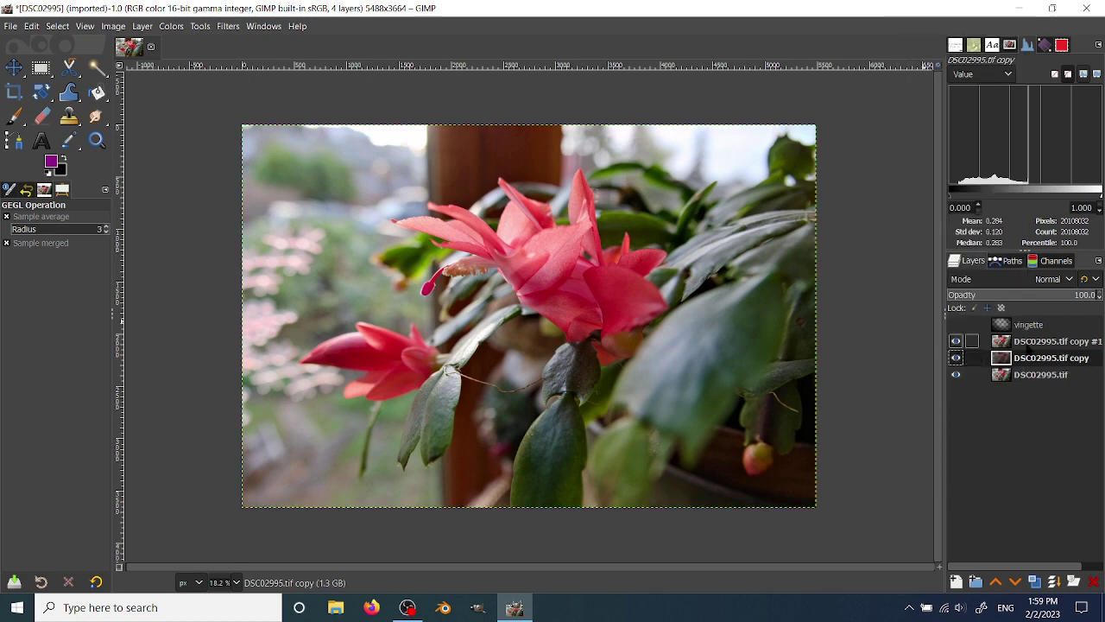
Add a white, fully opaque layer mask to DSC02995.tif copy #1
right_click(1029, 346)
left_click(974, 273)
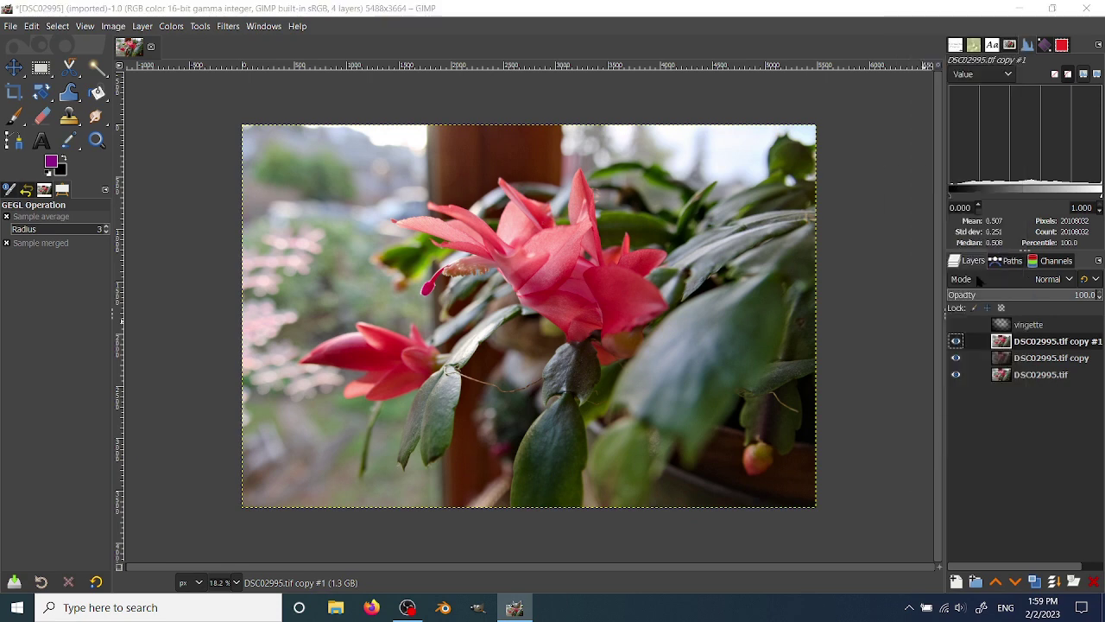
left_click(920, 238)
left_click(991, 392)
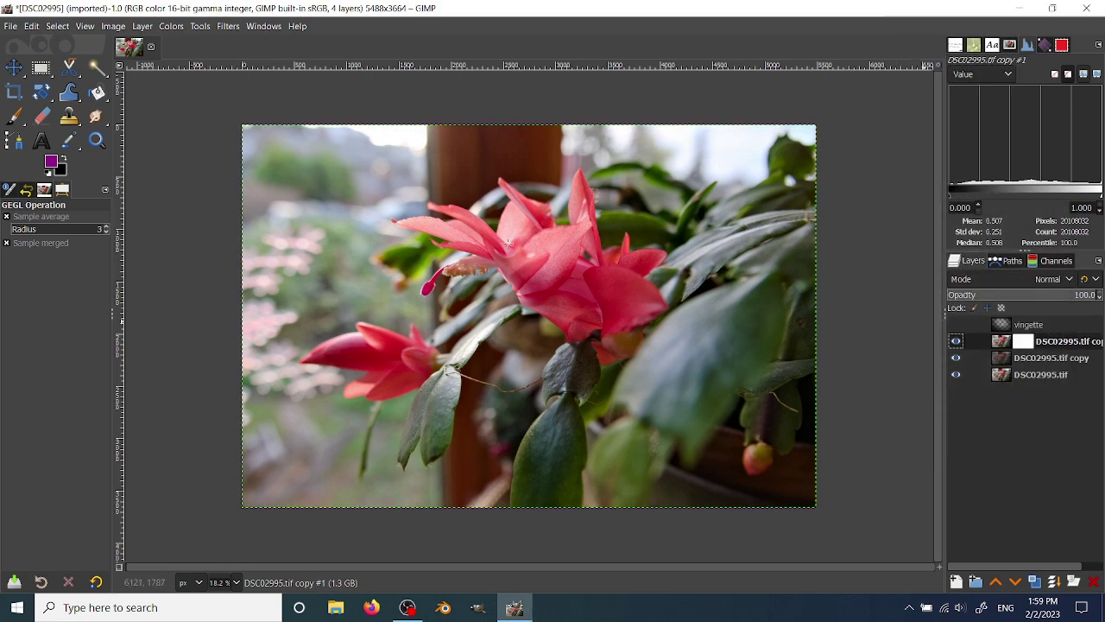
Apply a Vignette to copy #1's mask with an enlarged centre, rotated 21.54° and shifted up toward the flower
left_click(230, 27)
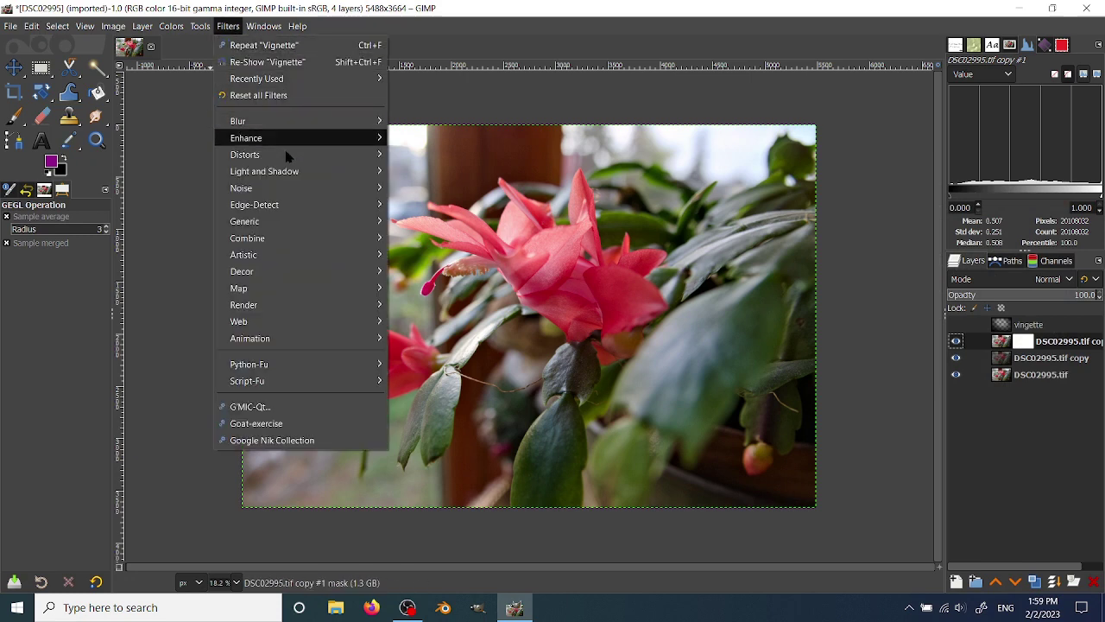
mouse_move(297, 172)
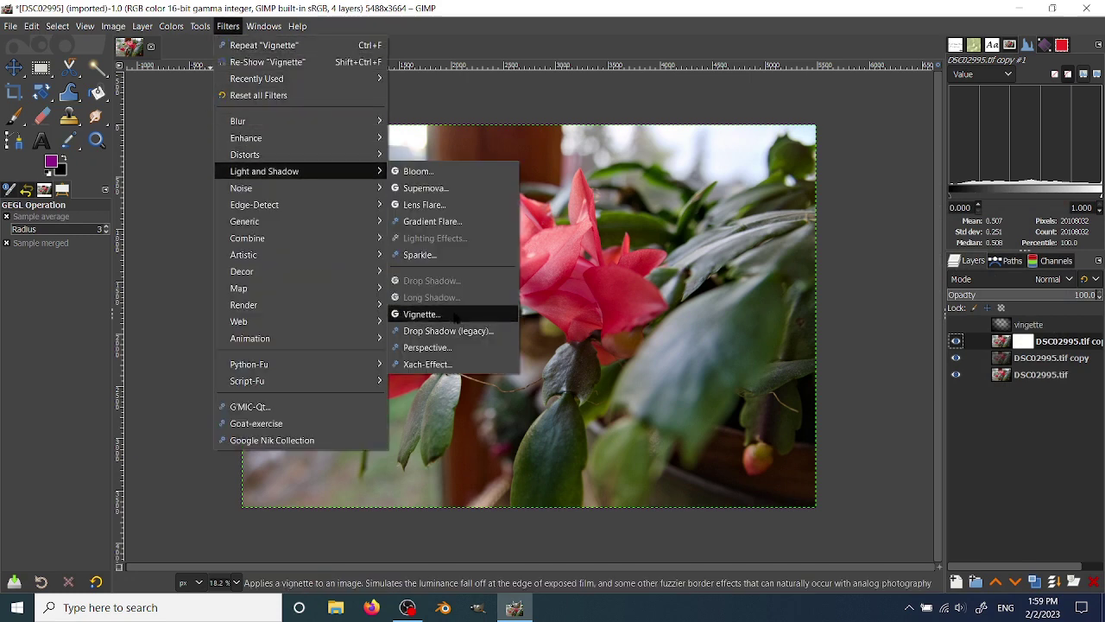
left_click(421, 314)
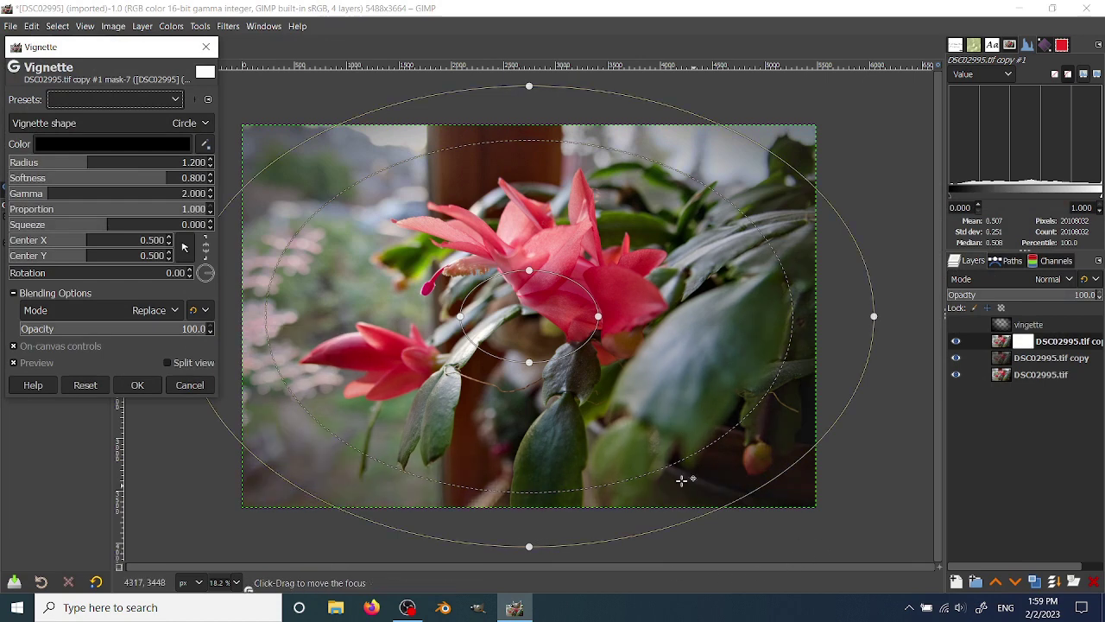
left_click_drag(536, 275, 529, 226)
left_click_drag(896, 442, 802, 530)
left_click_drag(522, 279, 517, 229)
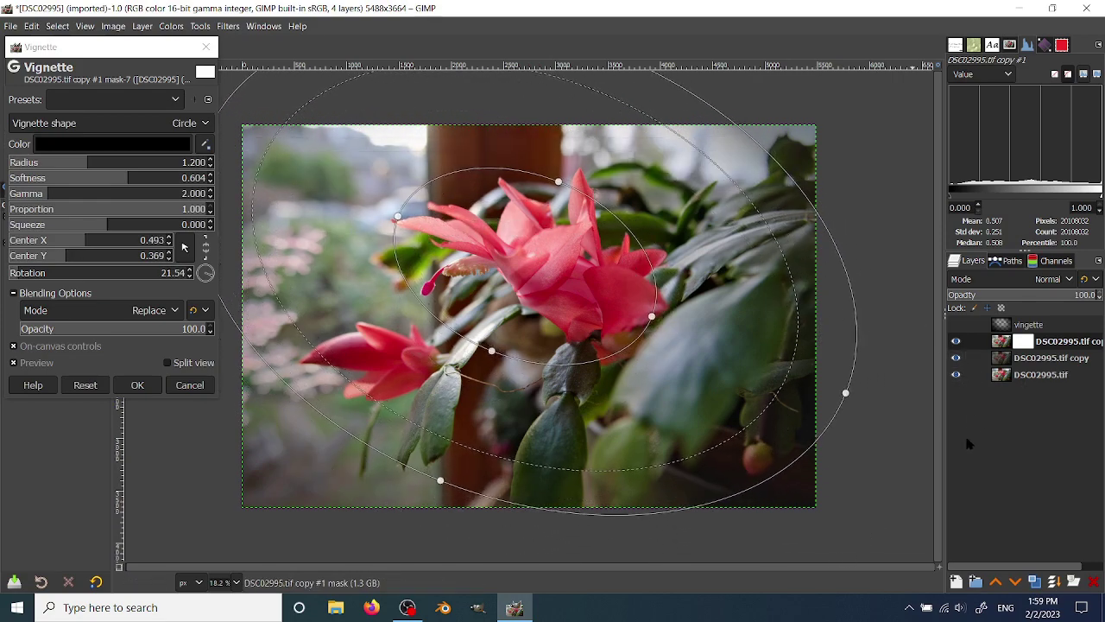
left_click(142, 385)
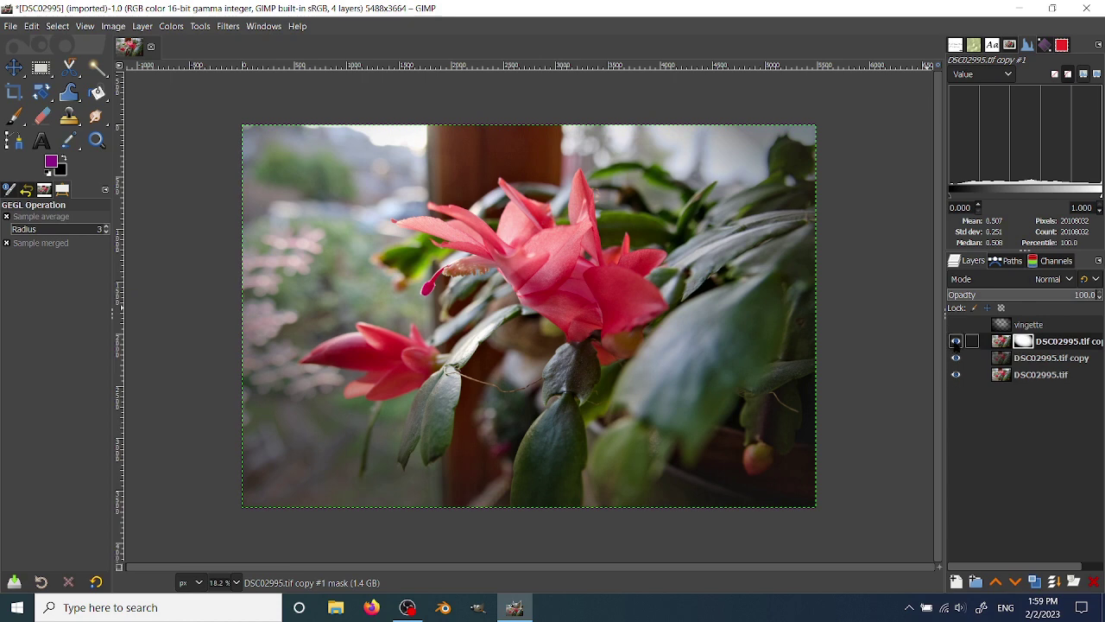
left_click(955, 342)
left_click(956, 342)
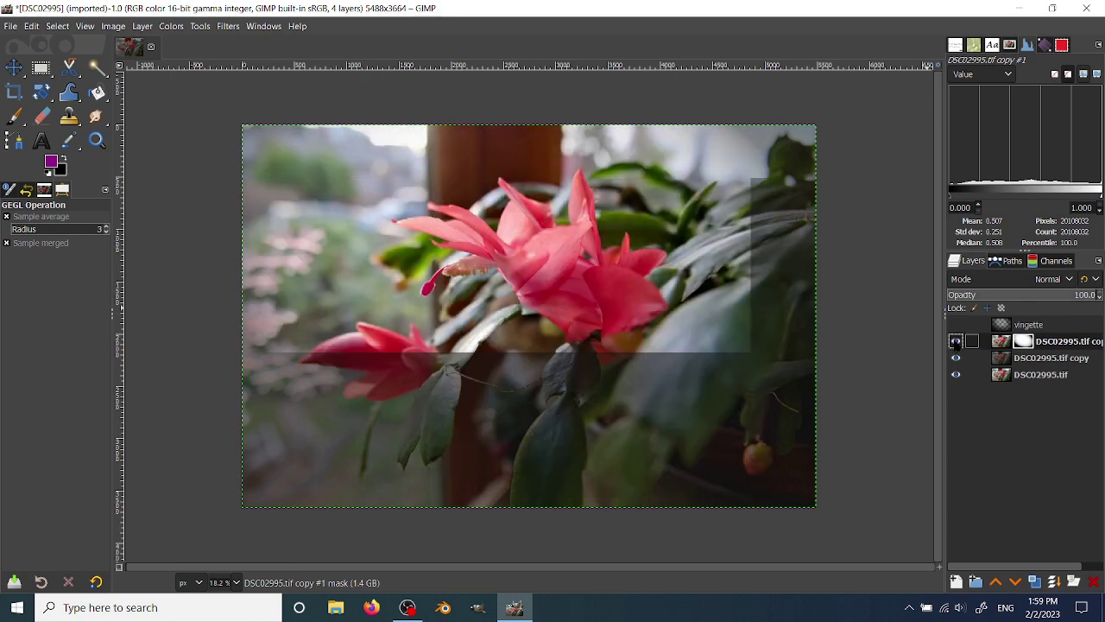